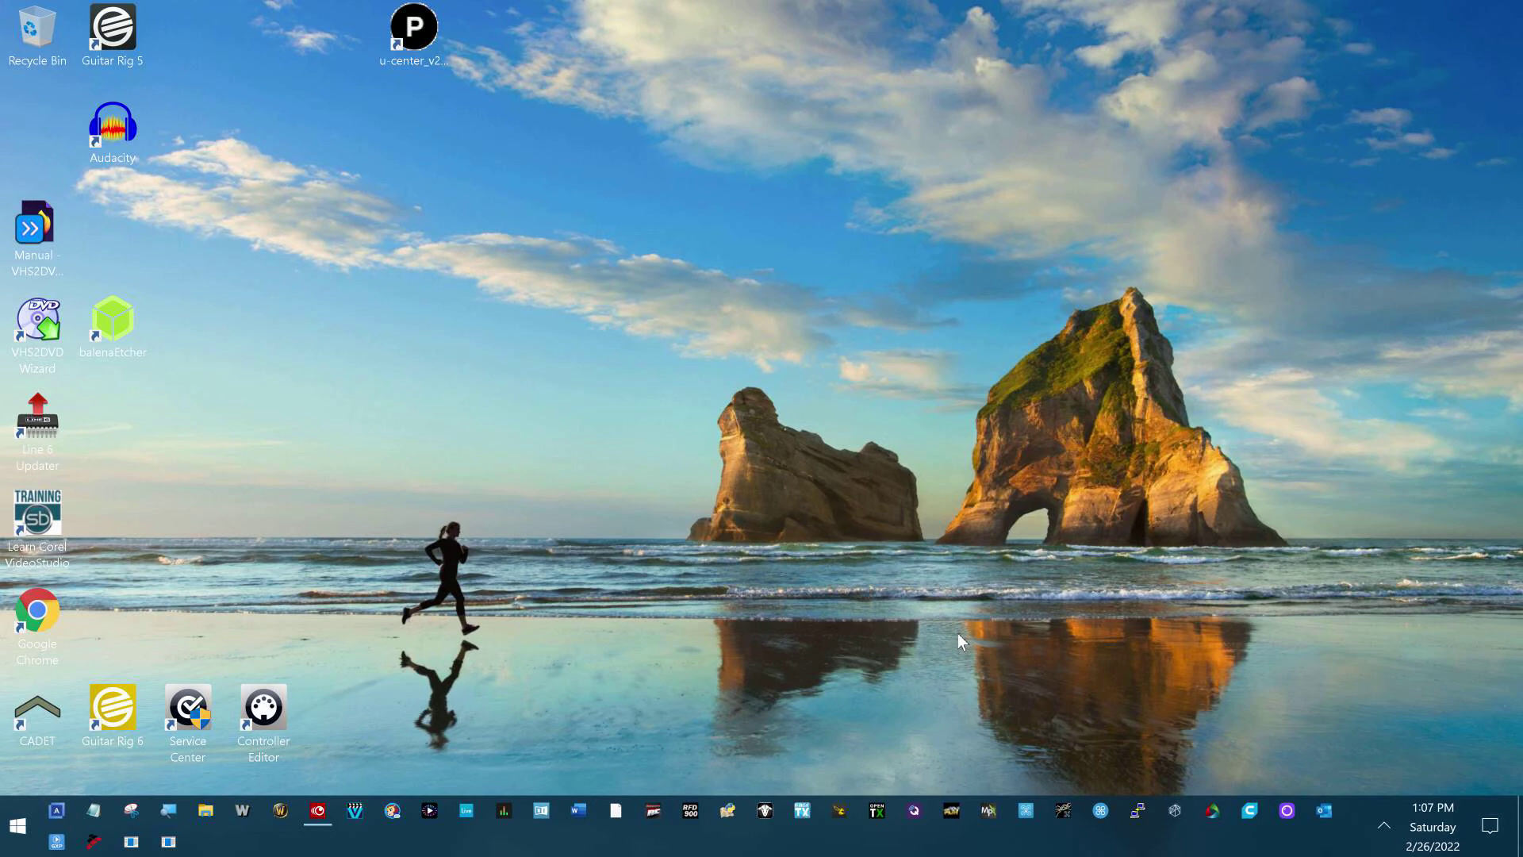
# Launch Mission Planner 1.3.76 from the taskbar and let it load to the flight data screen.
pyautogui.click(992, 811)
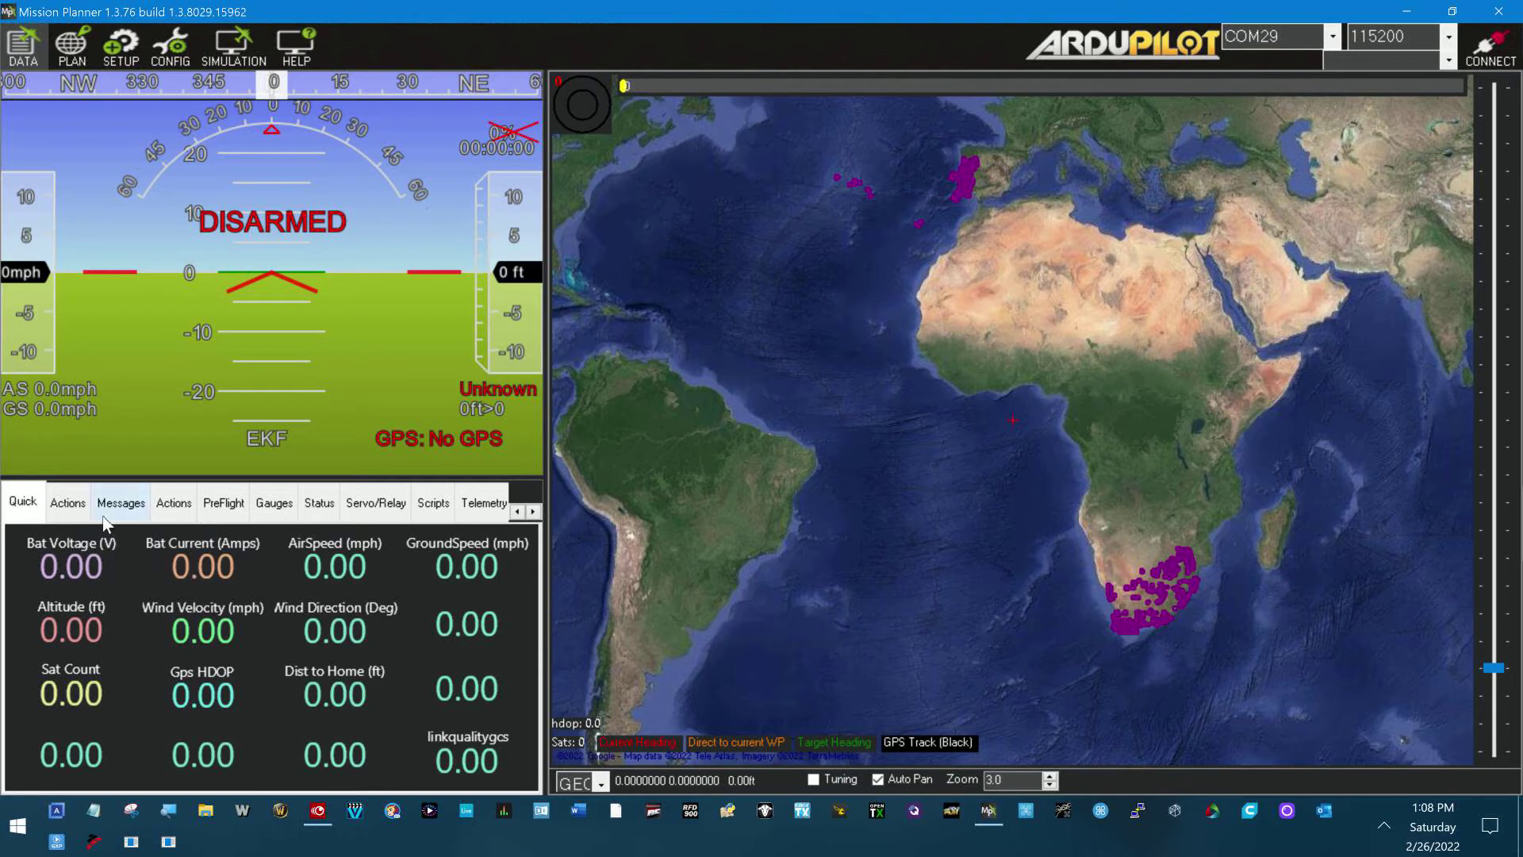
# View the disconnected copter flight modes on the Actions tab, then connect to the ArduPlane on COM29.
pyautogui.click(64, 507)
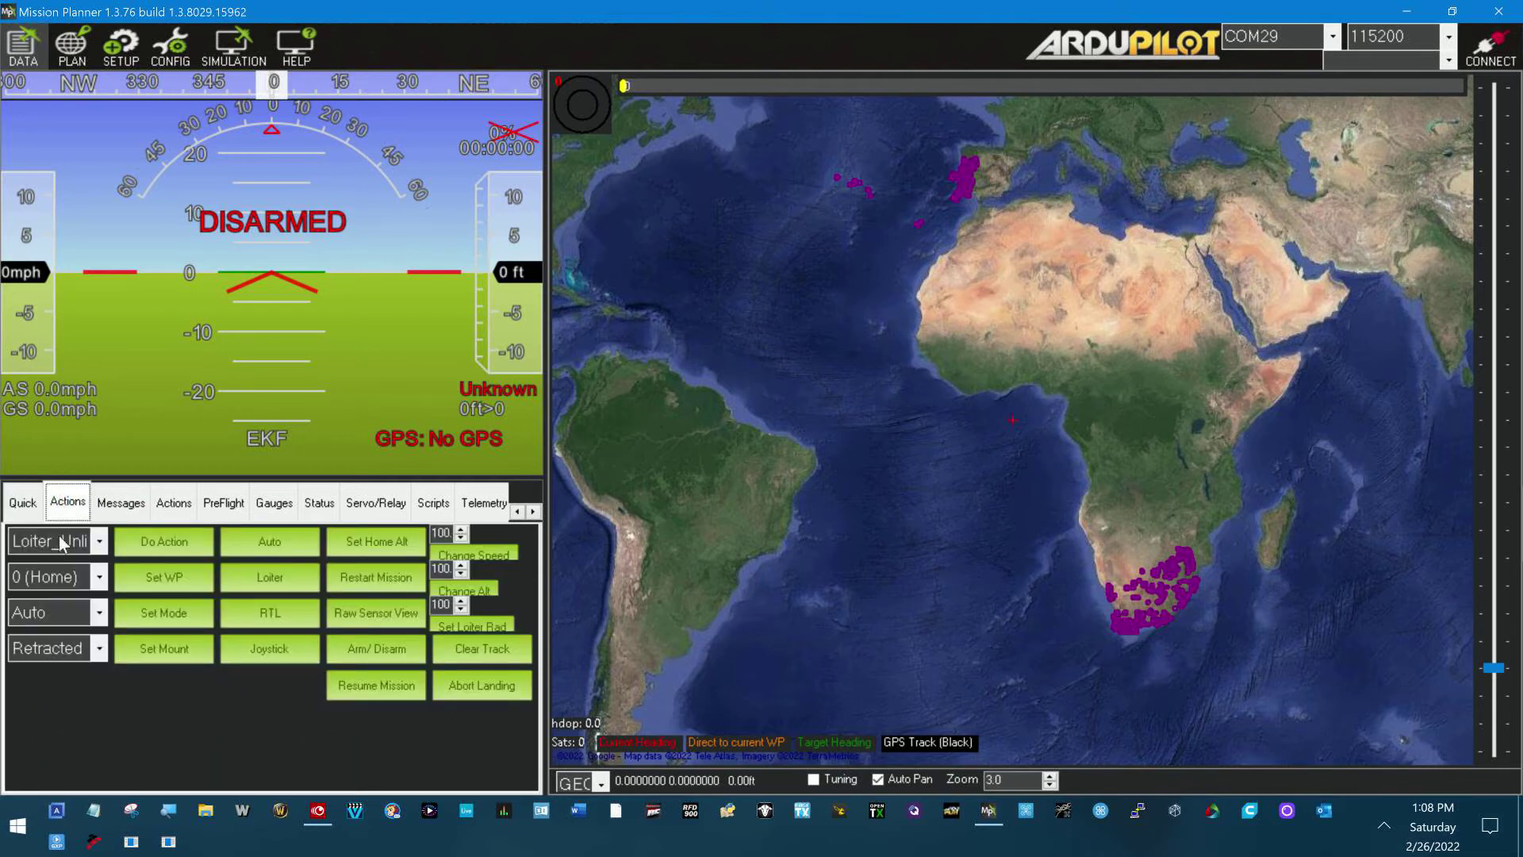
pyautogui.click(99, 614)
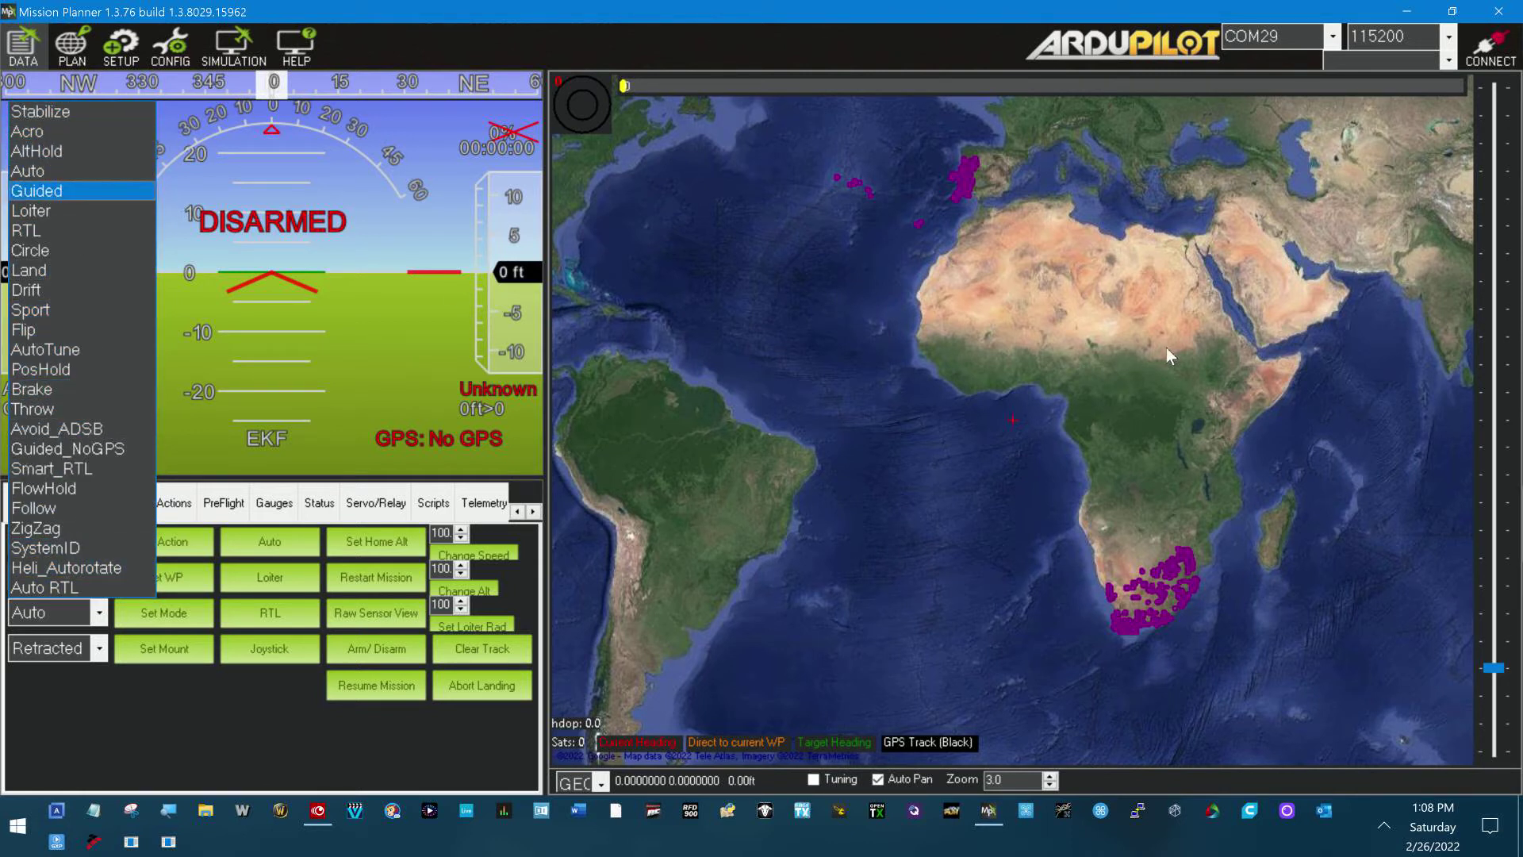
pyautogui.click(1479, 62)
pyautogui.click(1481, 54)
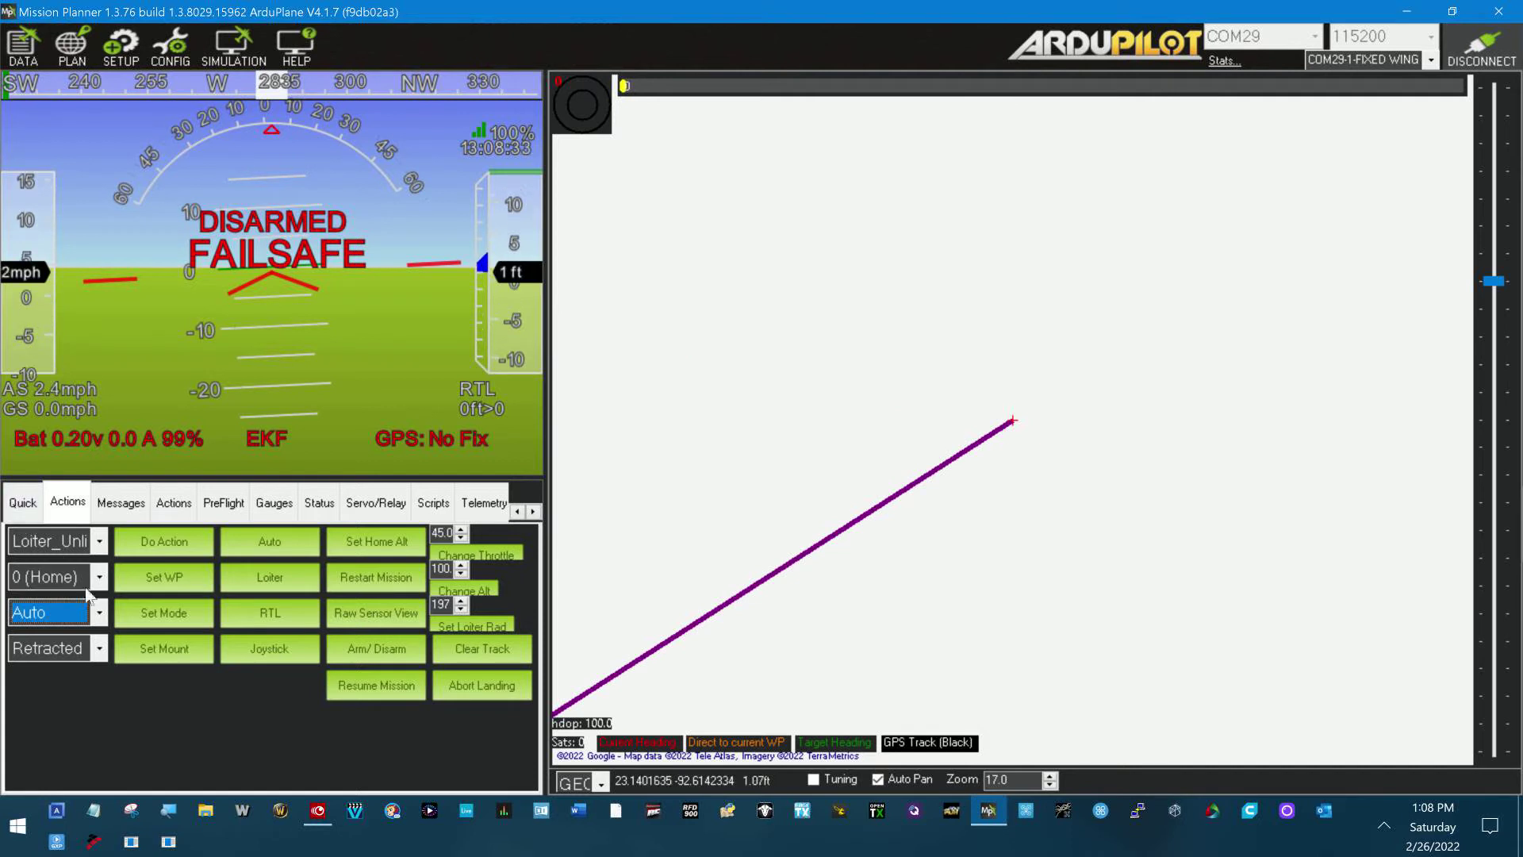
# Review the ArduPlane modes, disconnect, and confirm the mode list still shows plane modes with Auto.
pyautogui.click(98, 612)
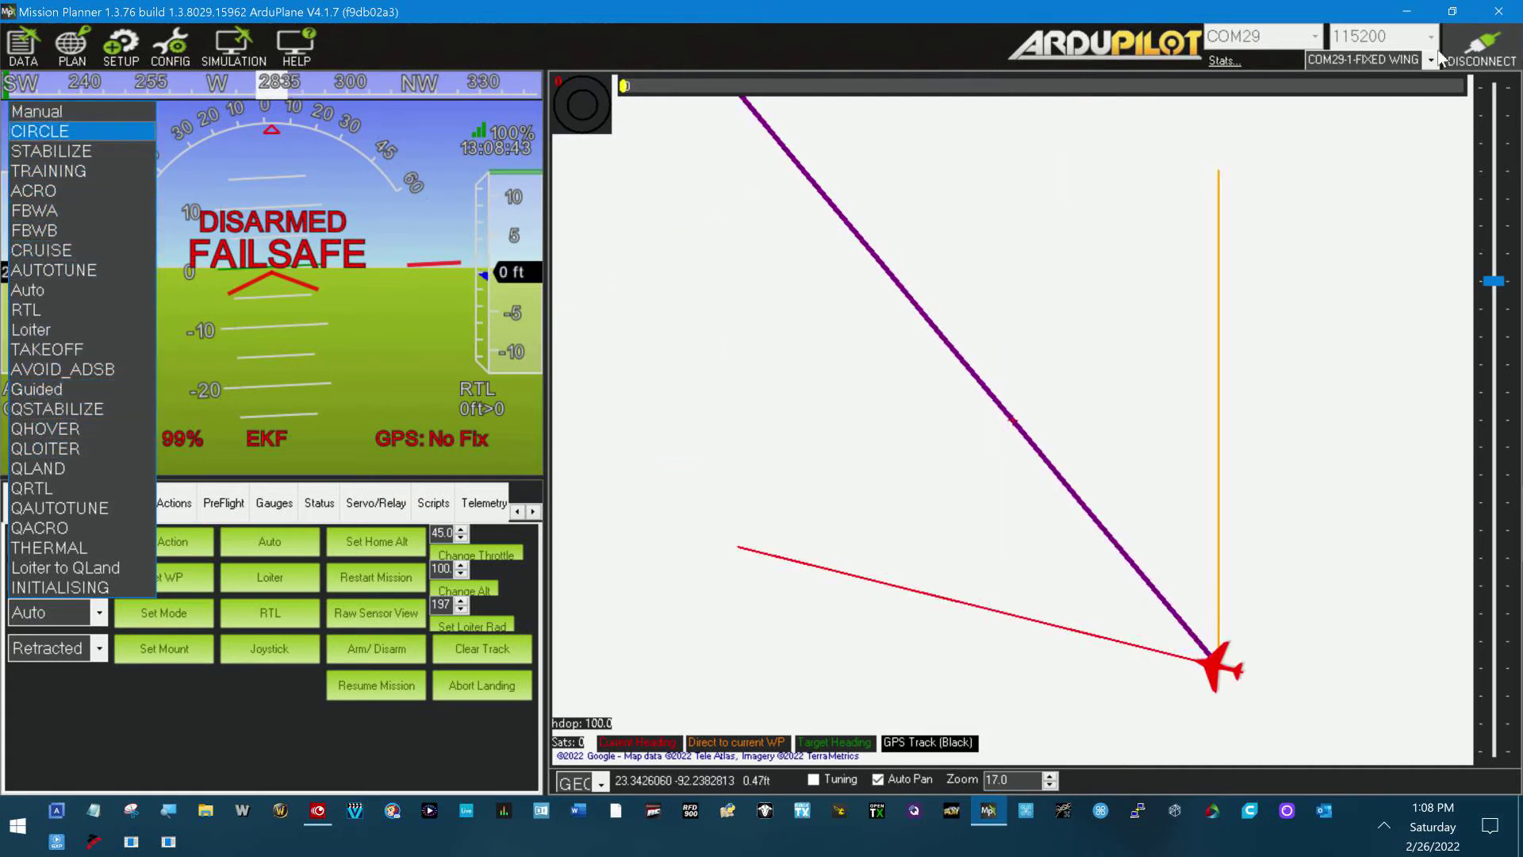
pyautogui.click(1473, 48)
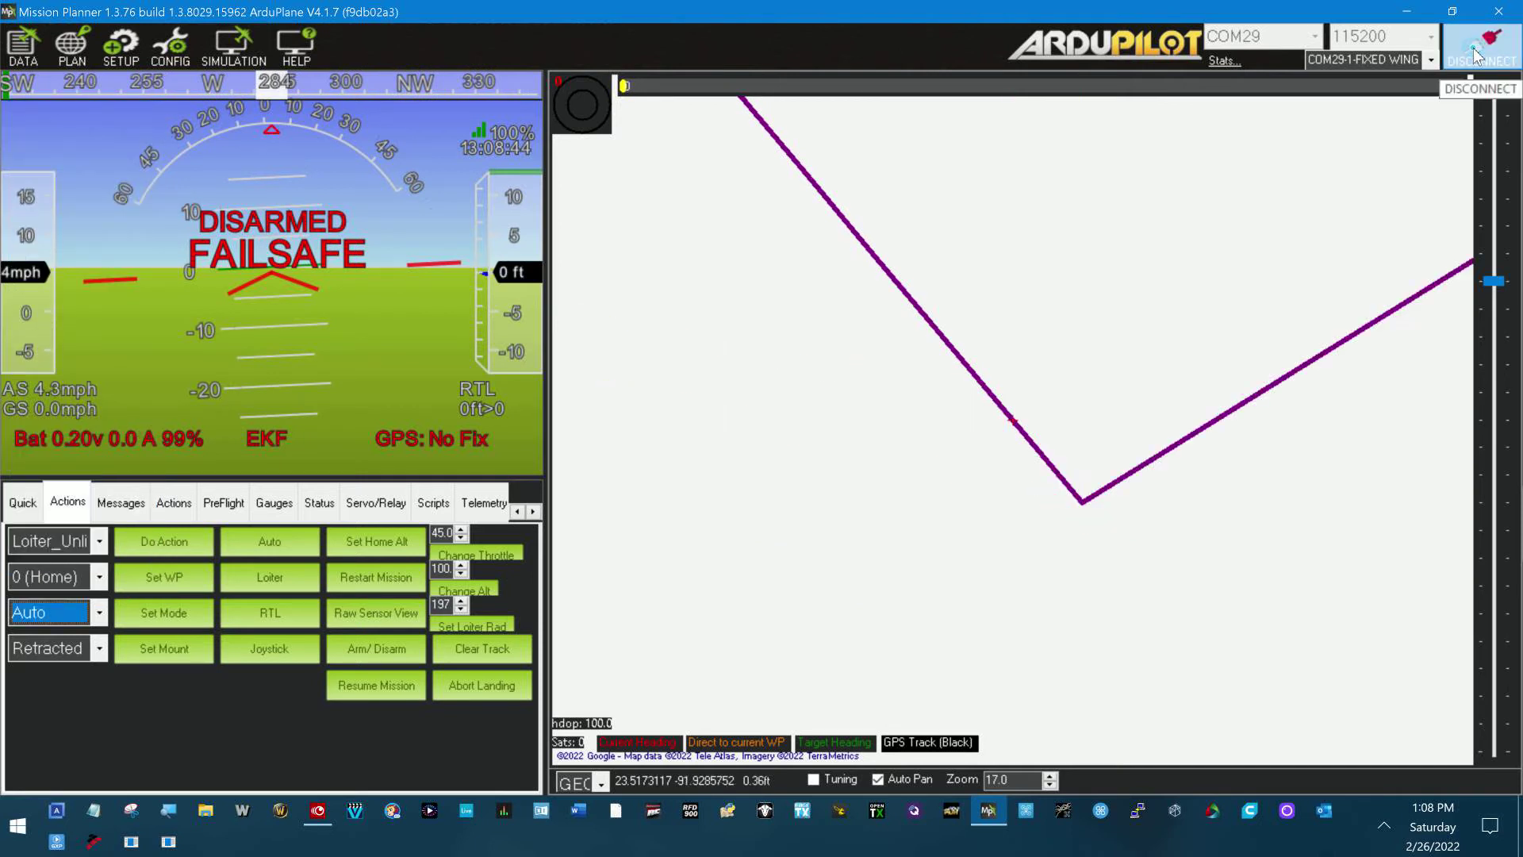
pyautogui.click(1473, 47)
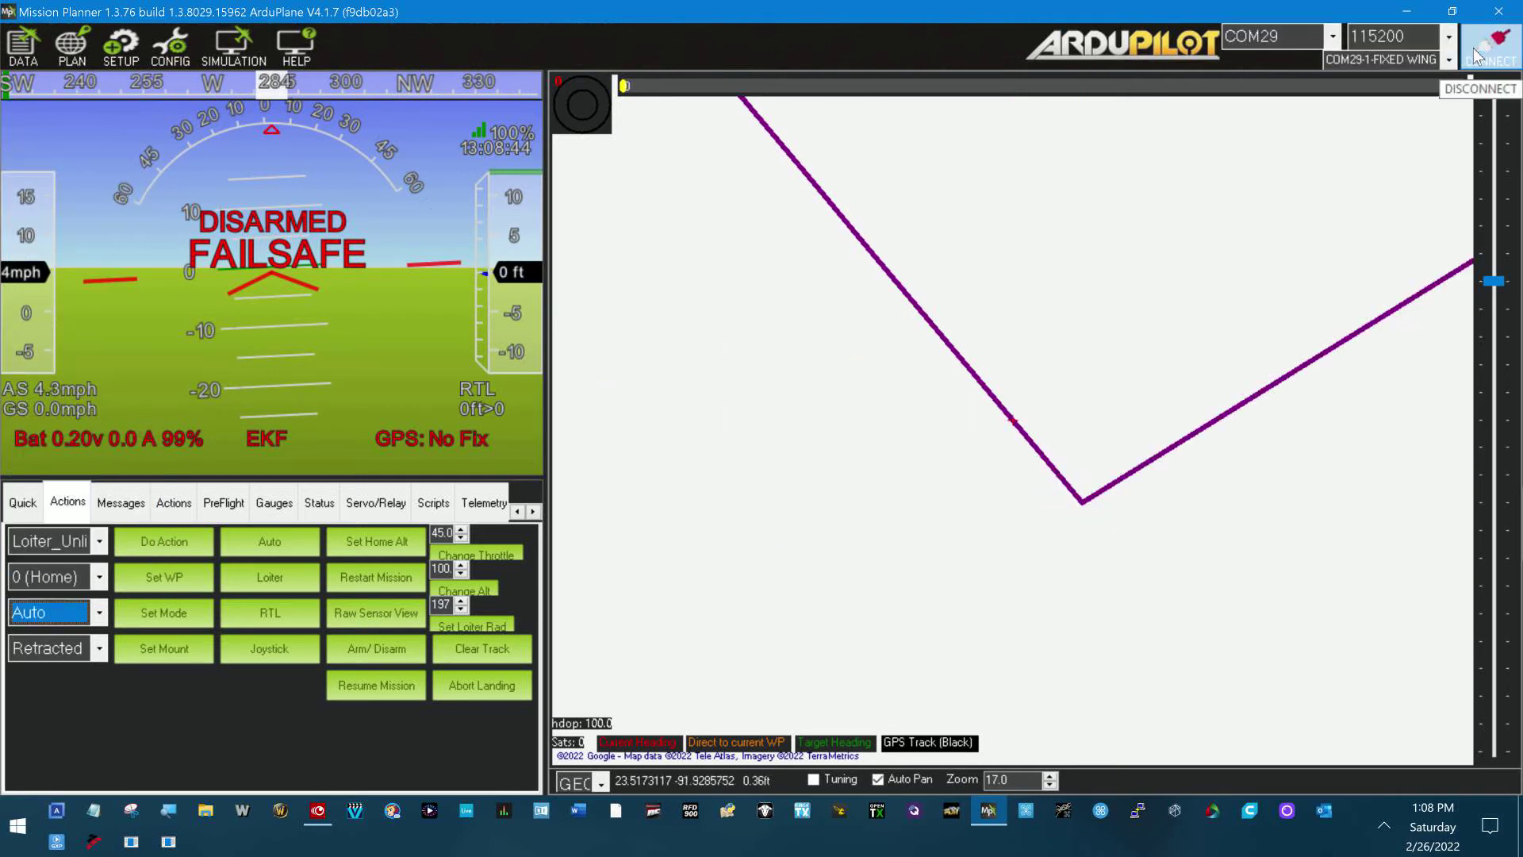
pyautogui.click(99, 614)
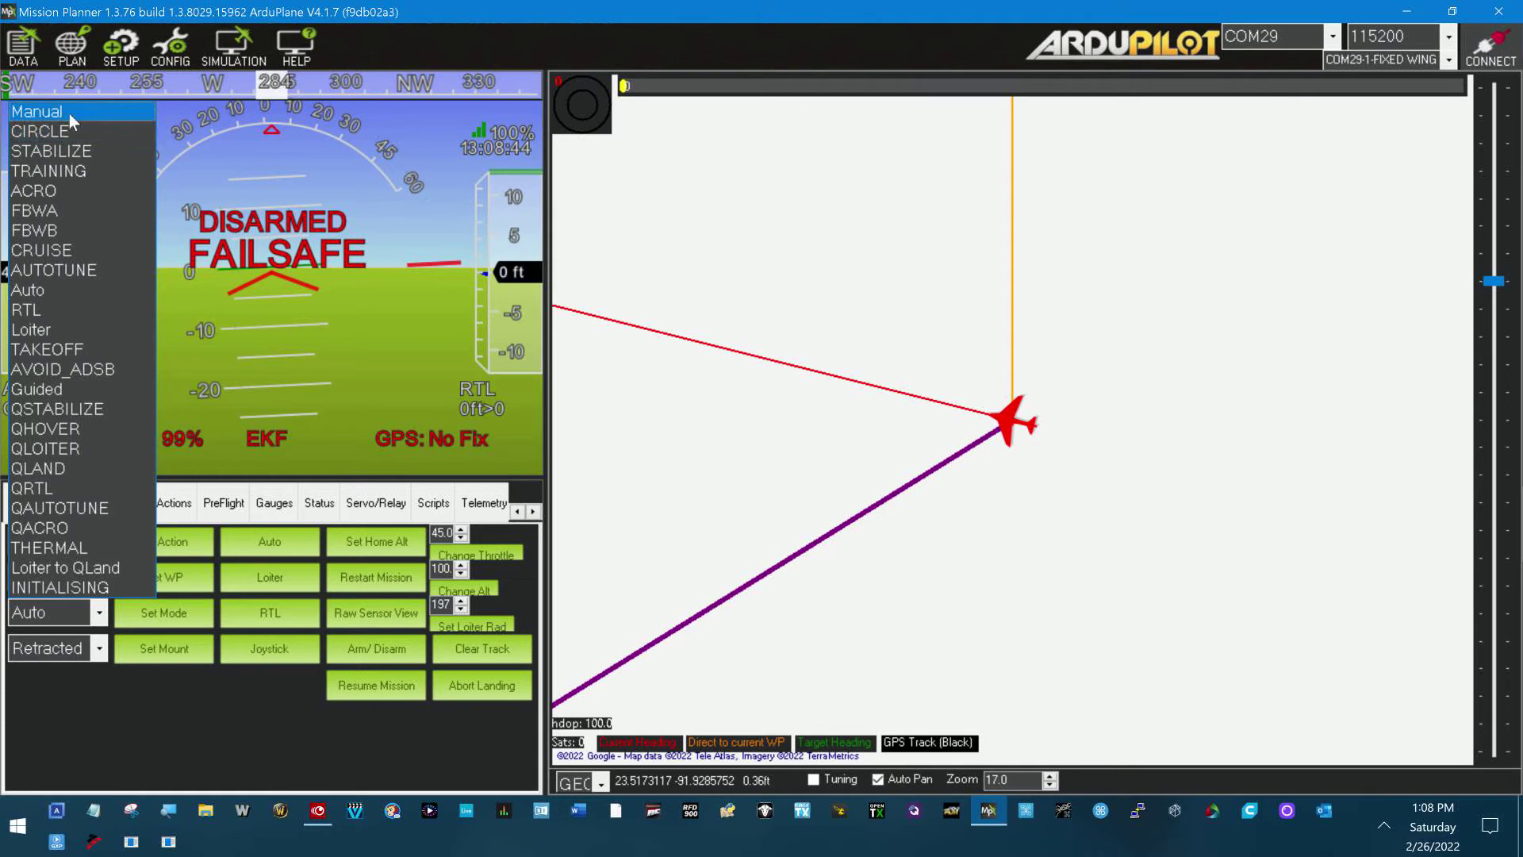
pyautogui.click(146, 731)
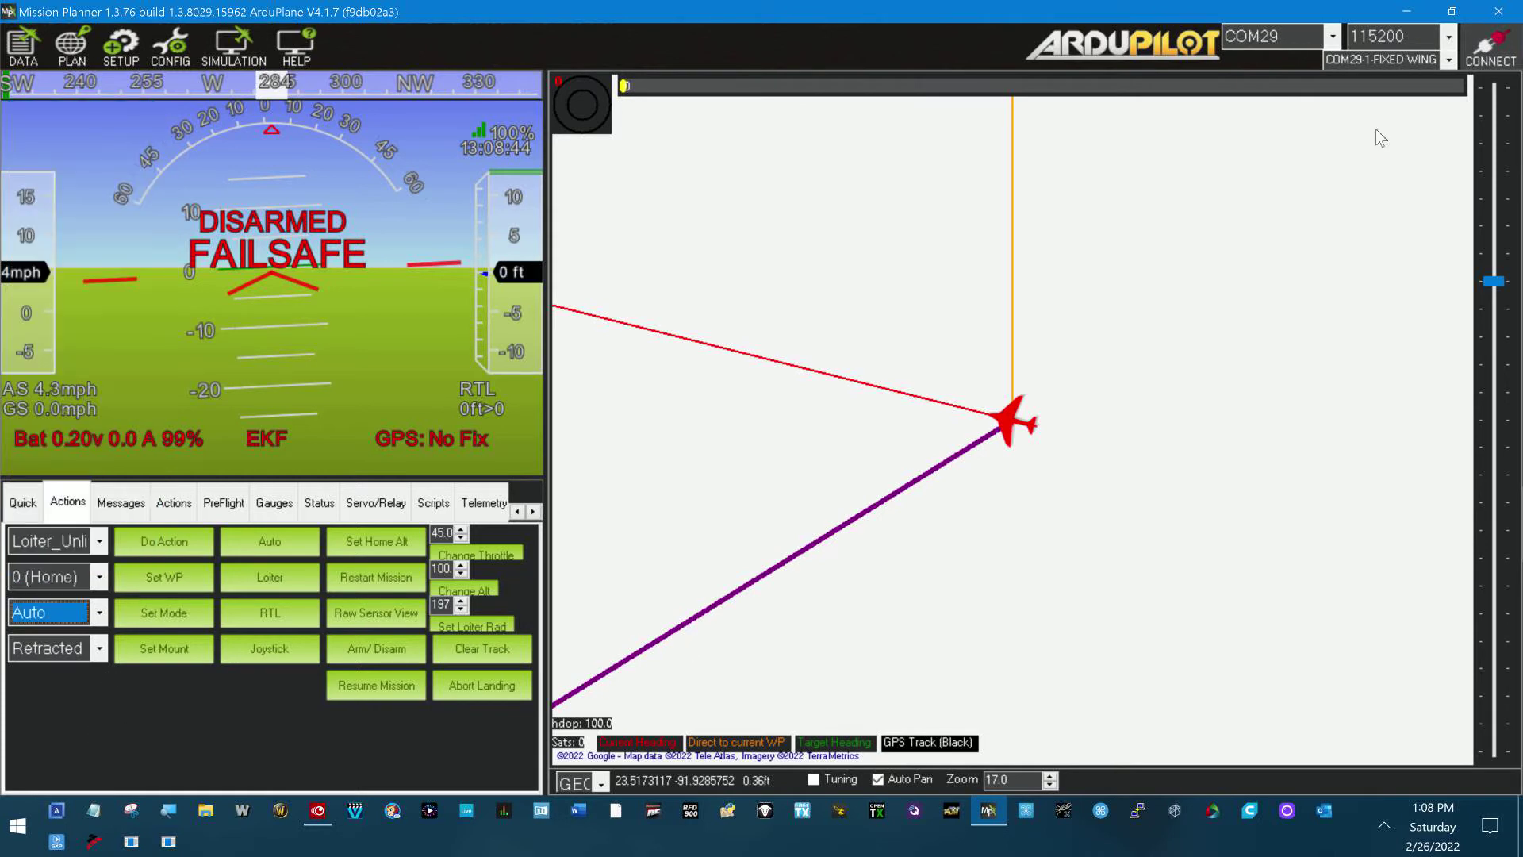
# Restart Mission Planner, check the disconnected copter mode list, and reconnect to the ArduPlane vehicle.
pyautogui.click(1501, 15)
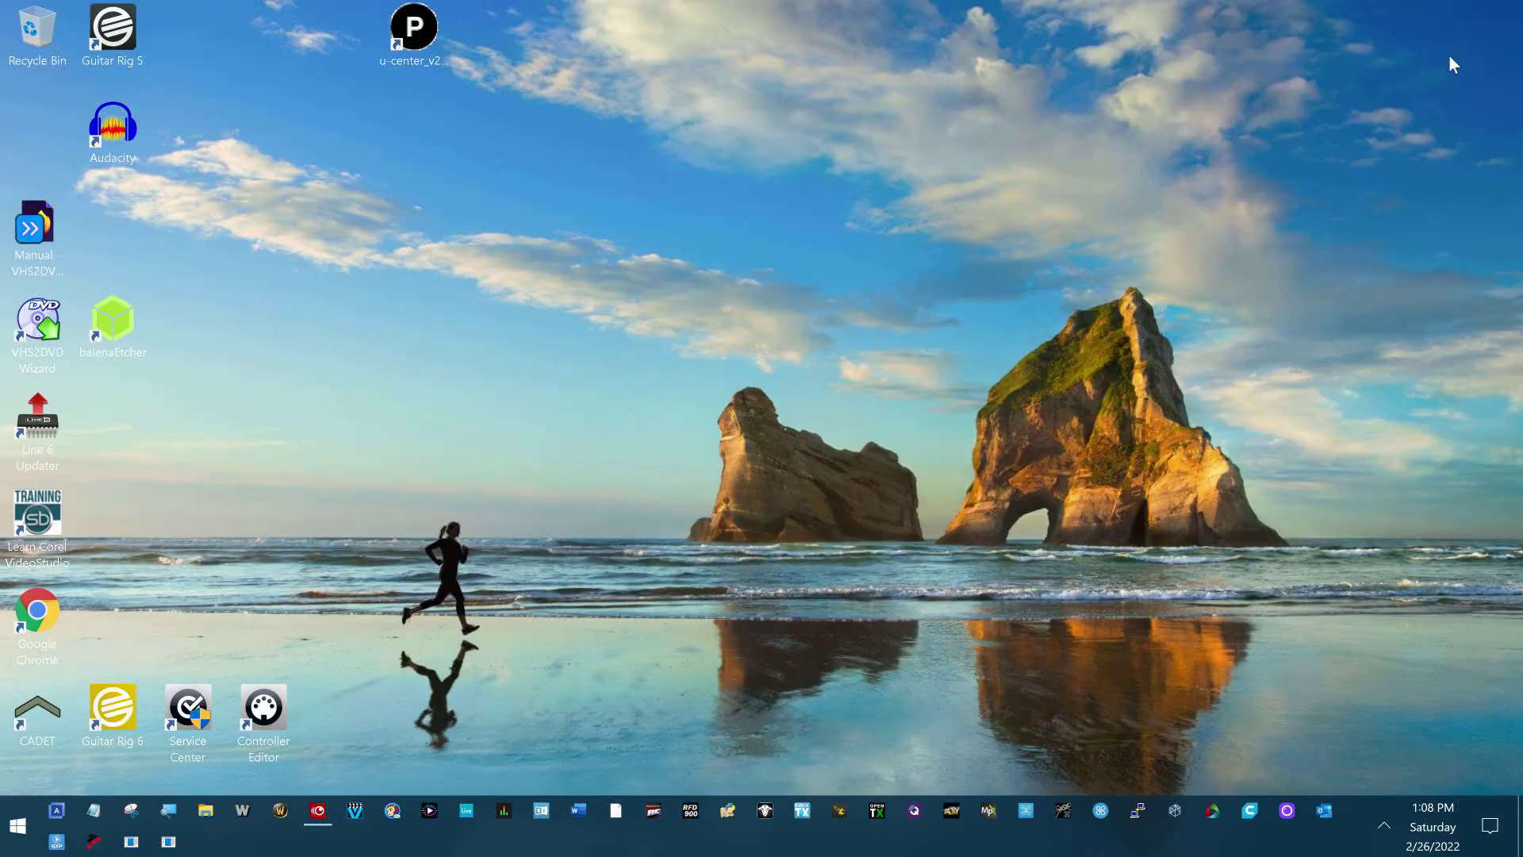
pyautogui.click(990, 811)
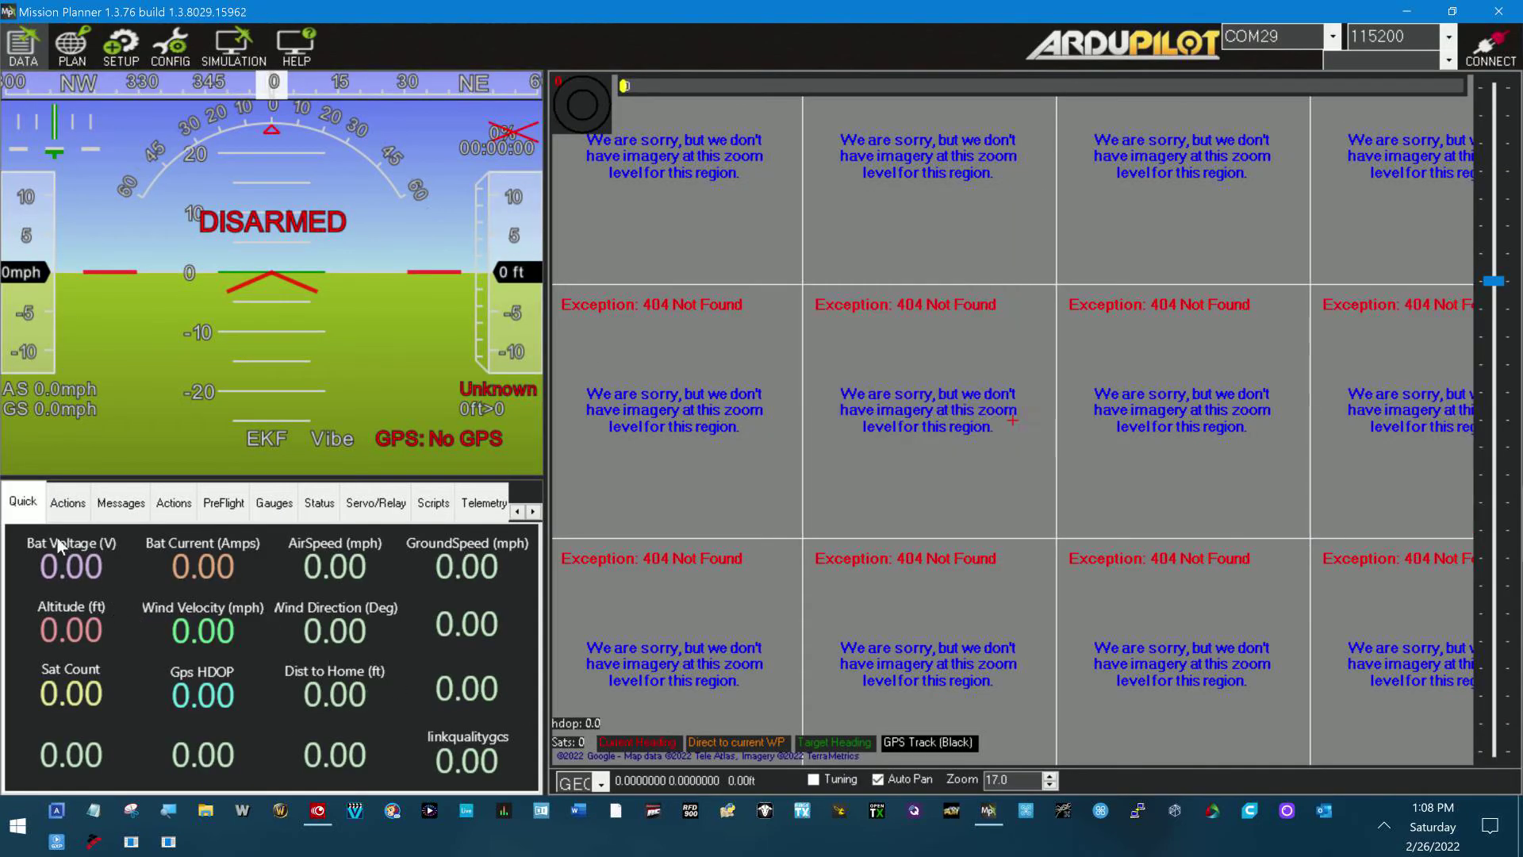
pyautogui.click(70, 506)
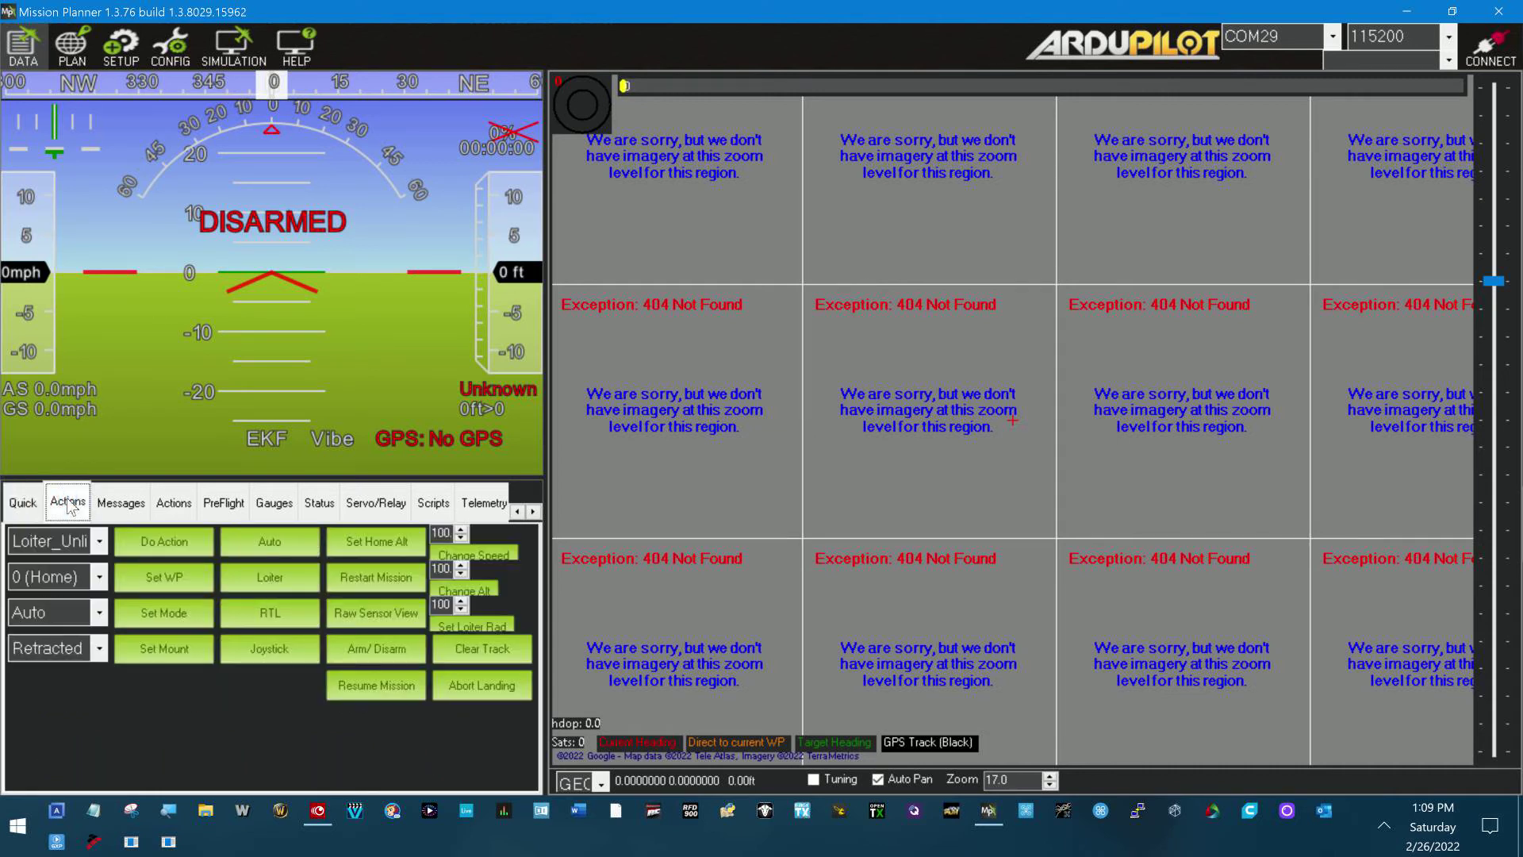
pyautogui.click(96, 617)
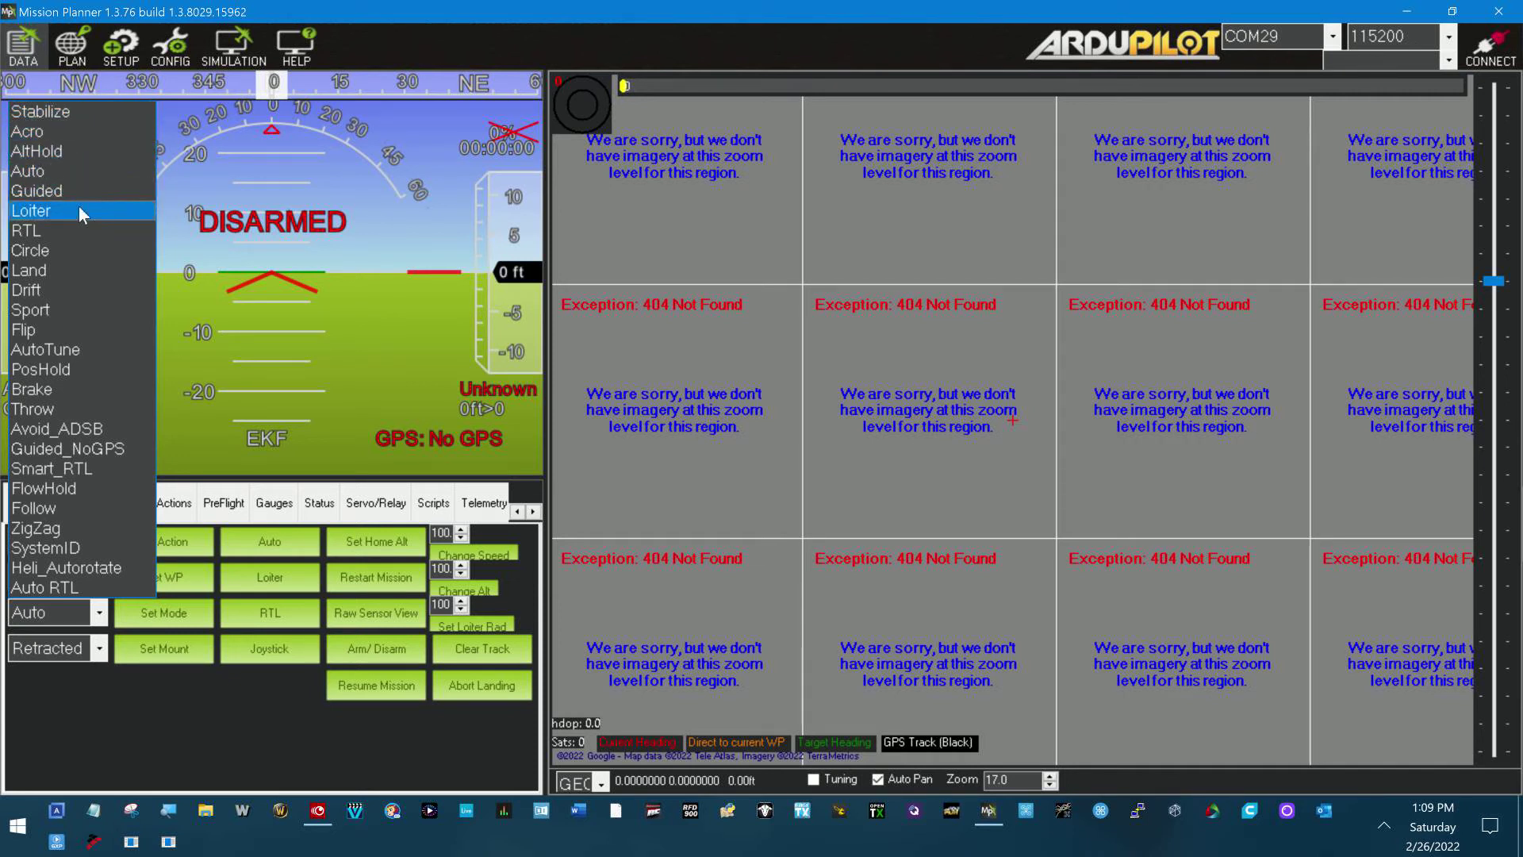
pyautogui.click(1502, 55)
pyautogui.click(1491, 54)
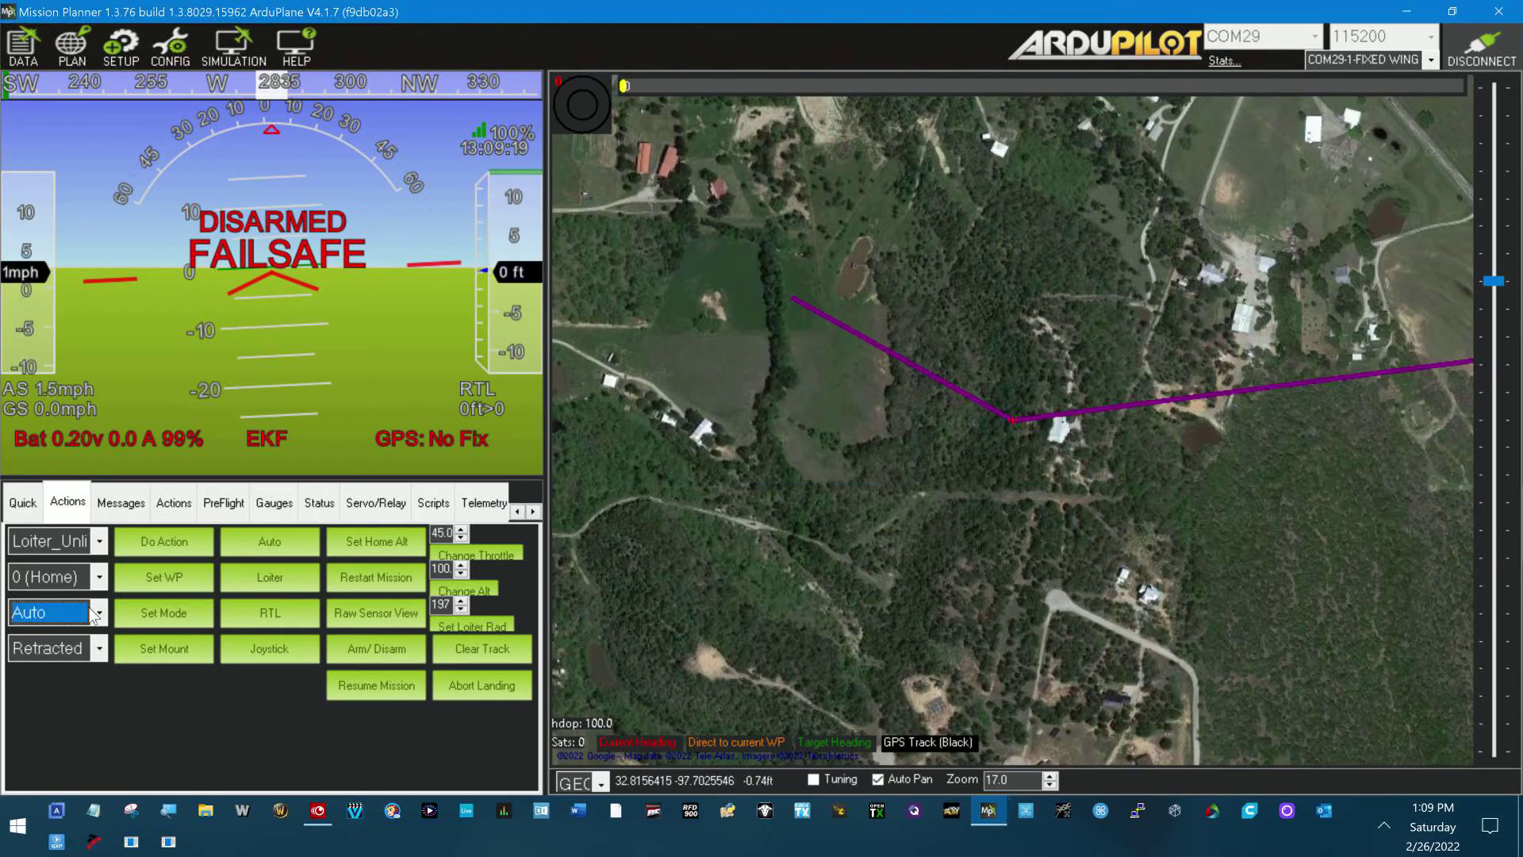
# Browse the ArduPlane mode list without changing mode, then show the Quick telemetry readouts.
pyautogui.click(100, 614)
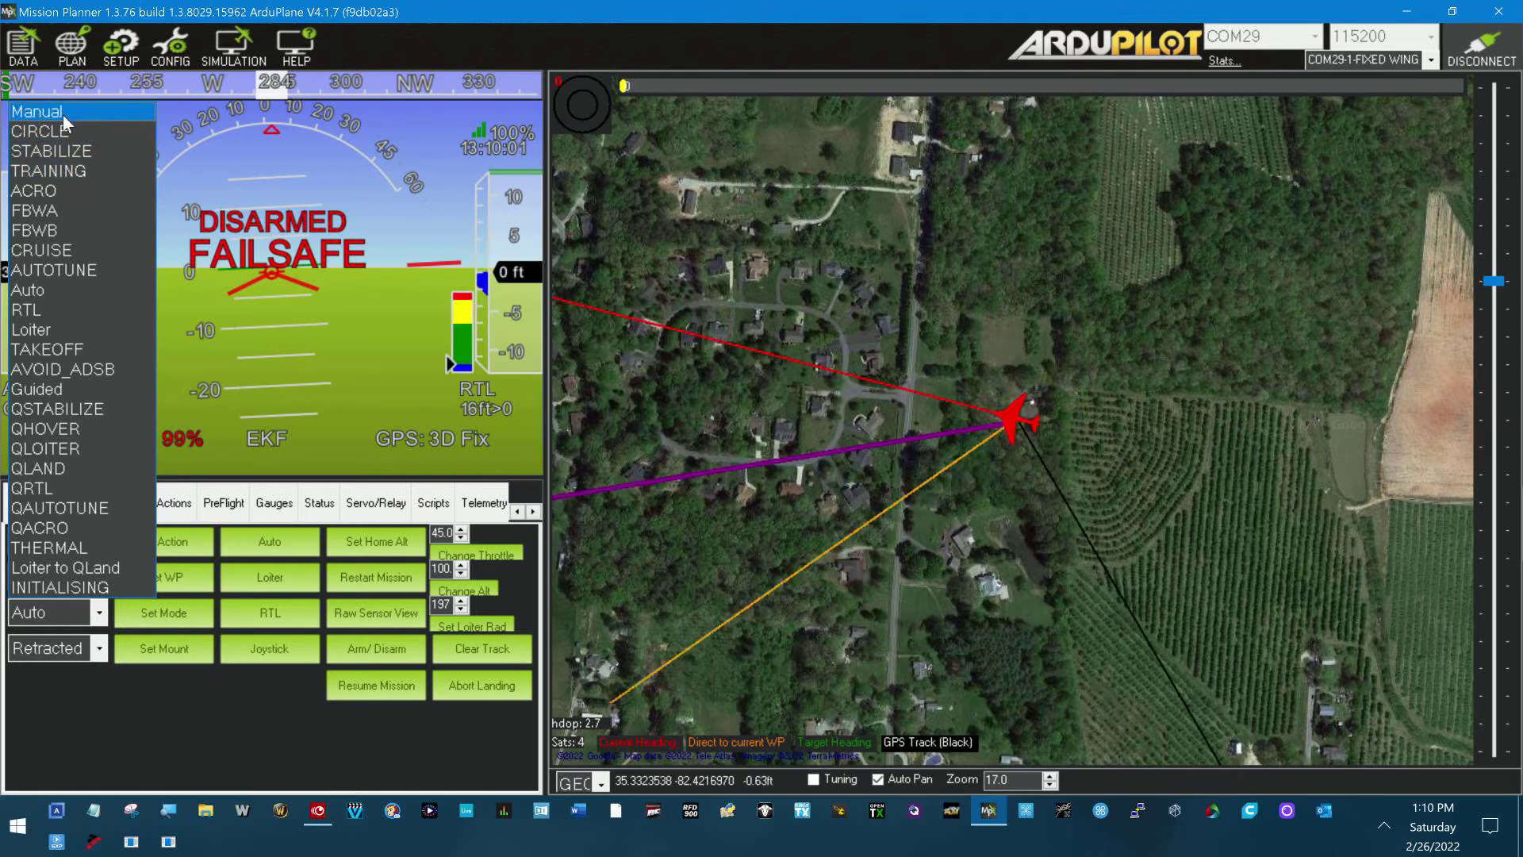
pyautogui.click(195, 736)
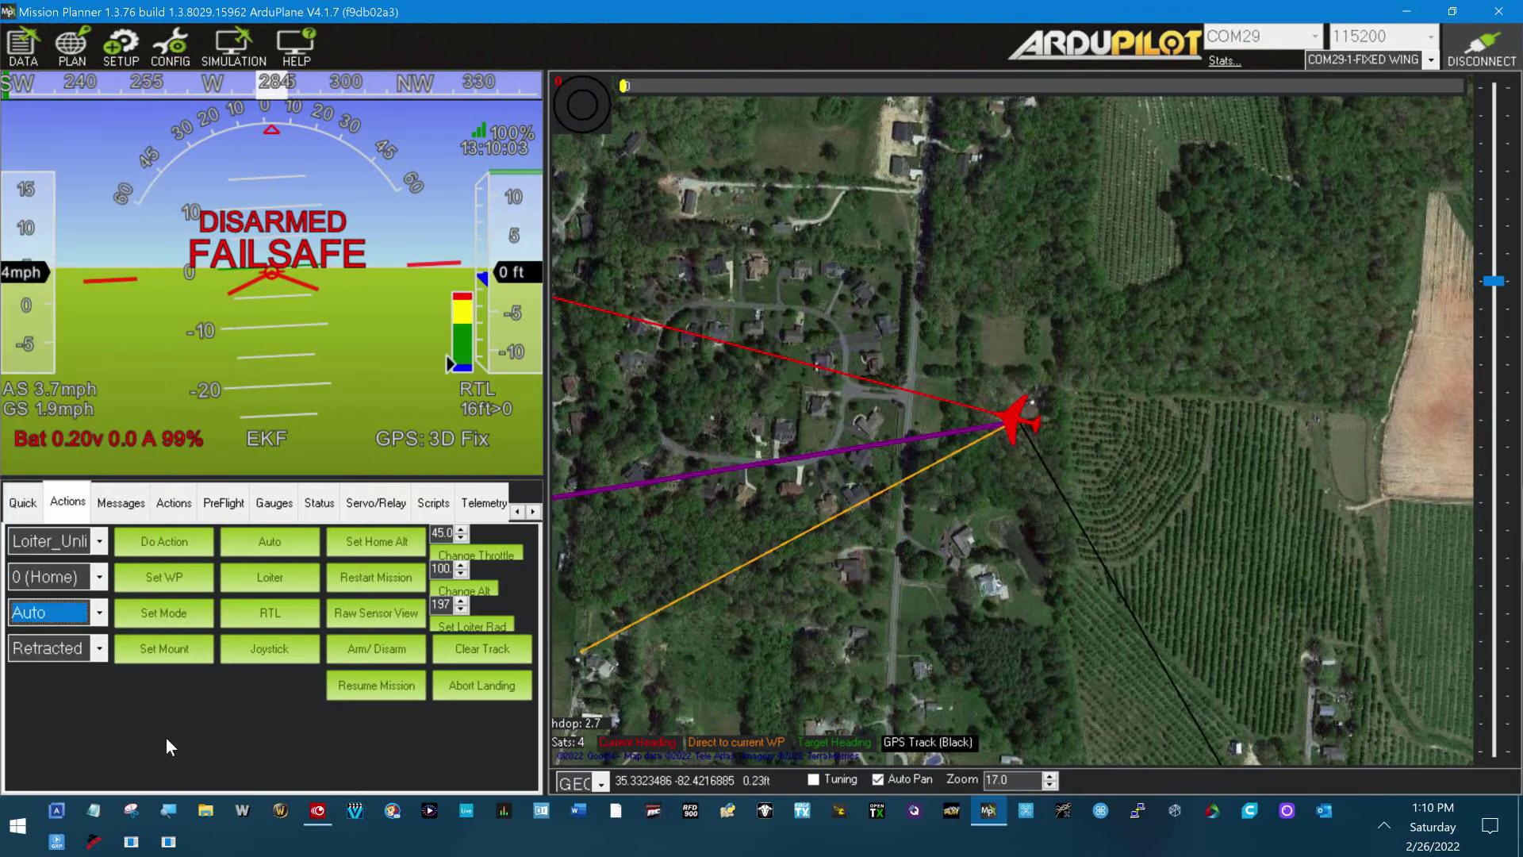
pyautogui.click(22, 501)
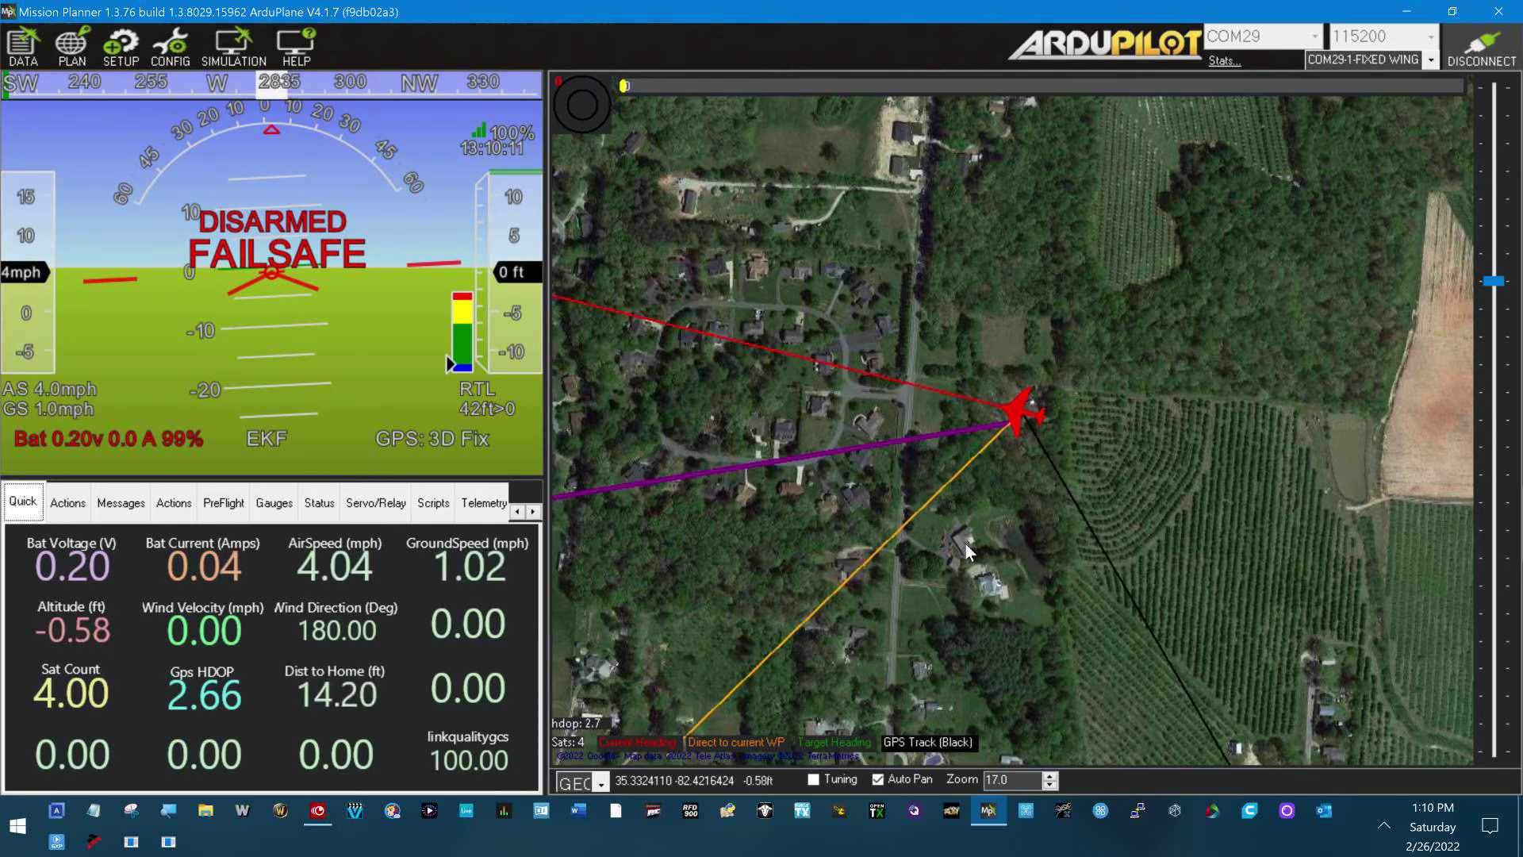
# Check the connected ArduPlane mode list on the Actions tab, keep Auto, and close Mission Planner.
pyautogui.scroll(-5, 969, 544)
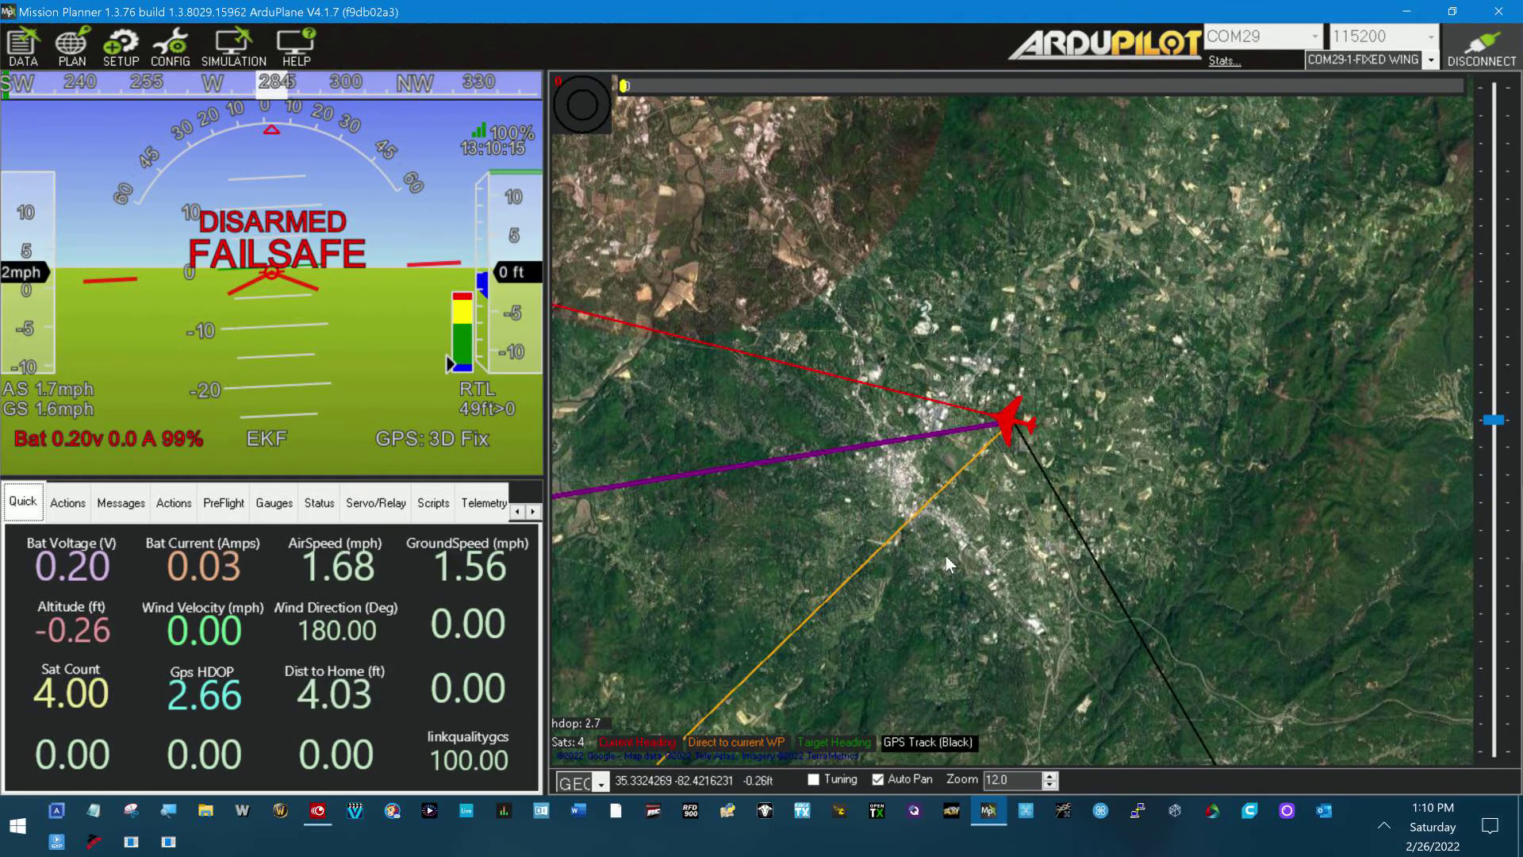
pyautogui.click(68, 502)
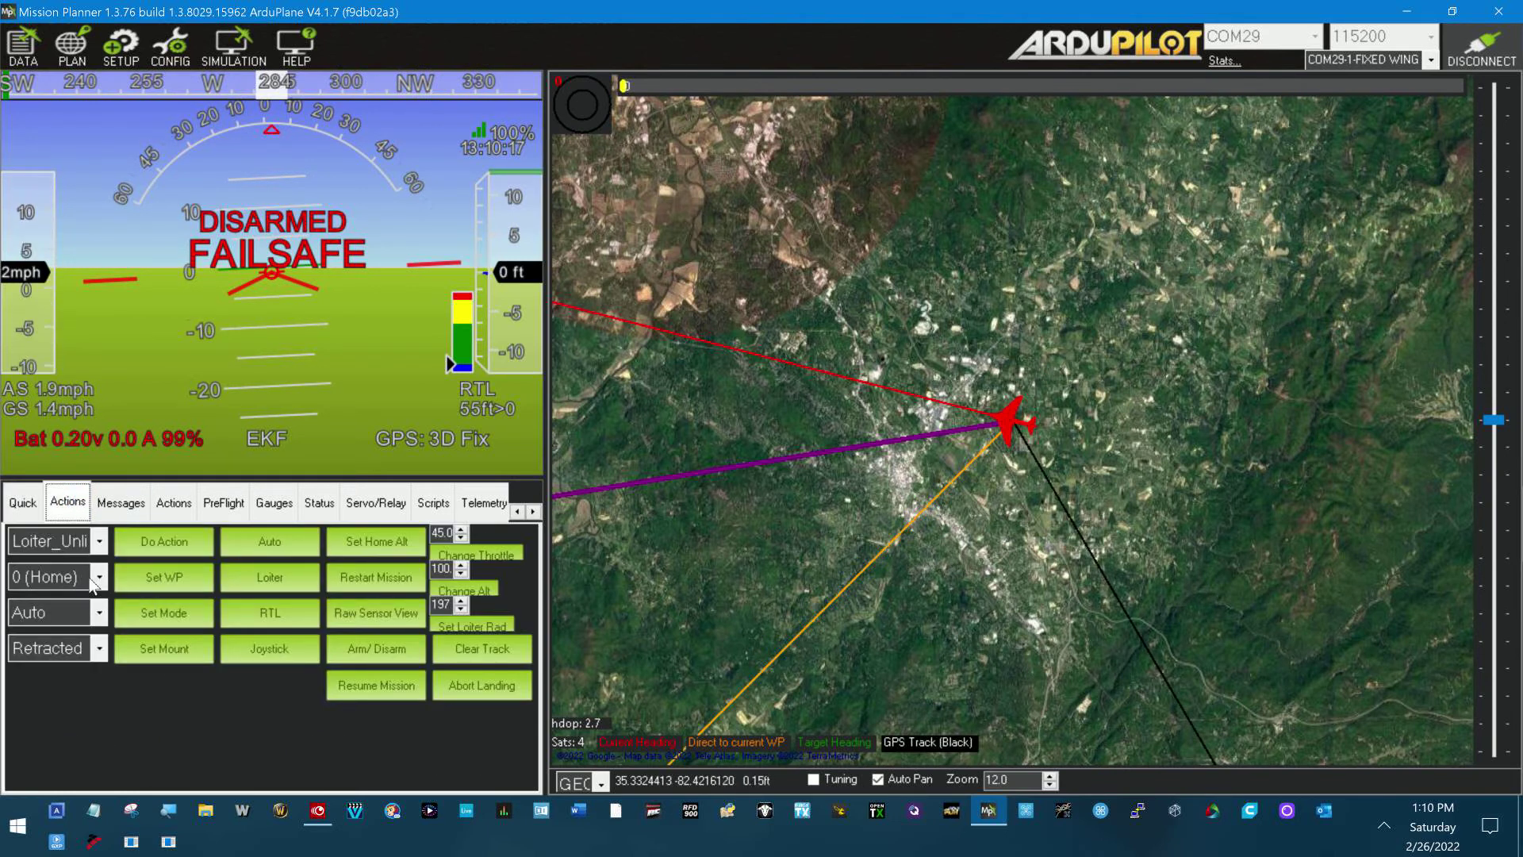
pyautogui.click(93, 619)
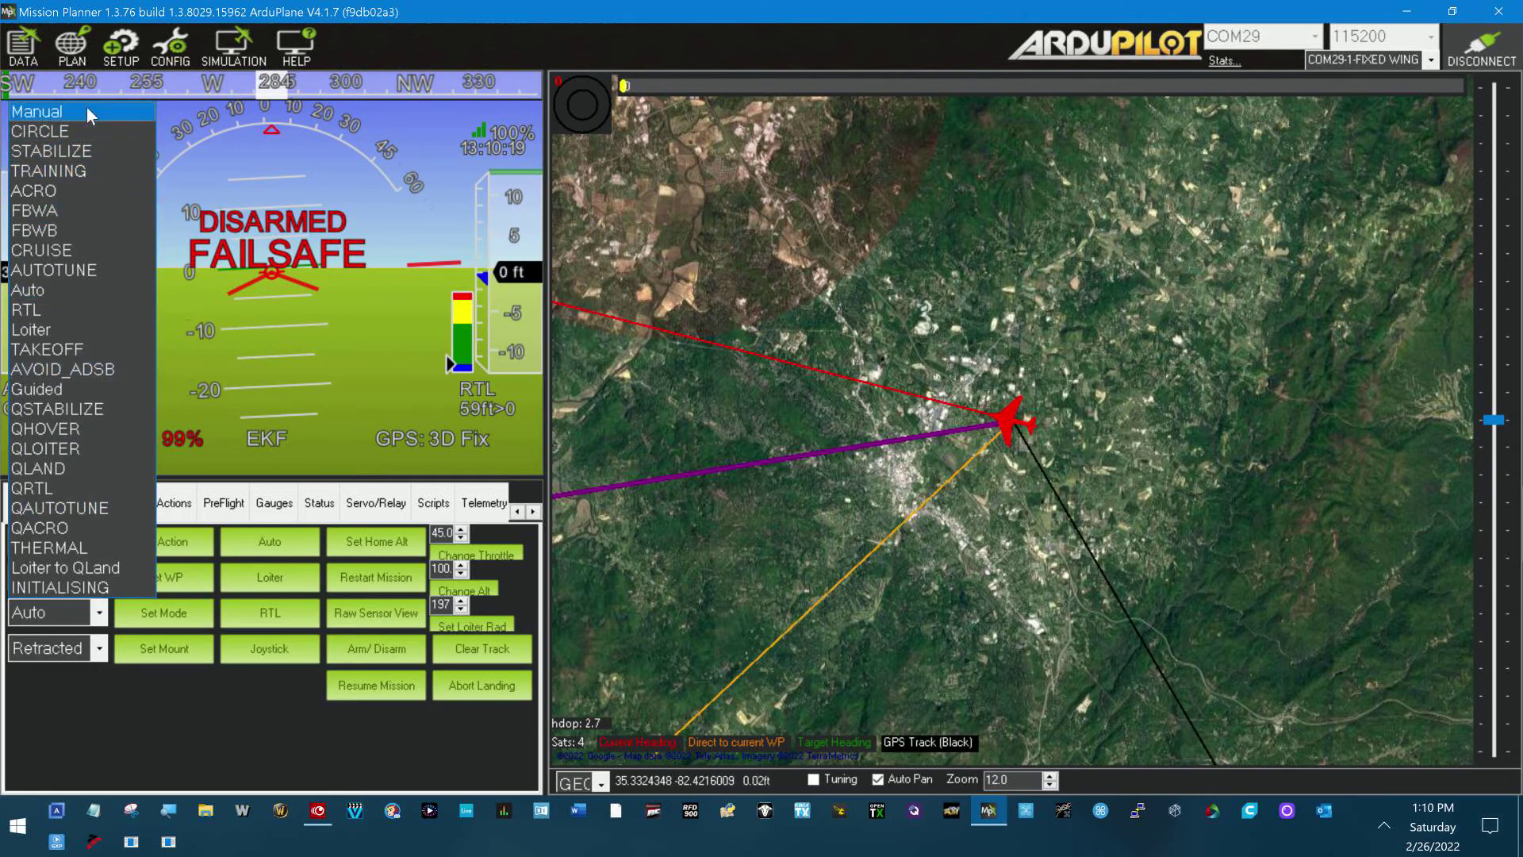
pyautogui.click(1496, 11)
pyautogui.click(1496, 11)
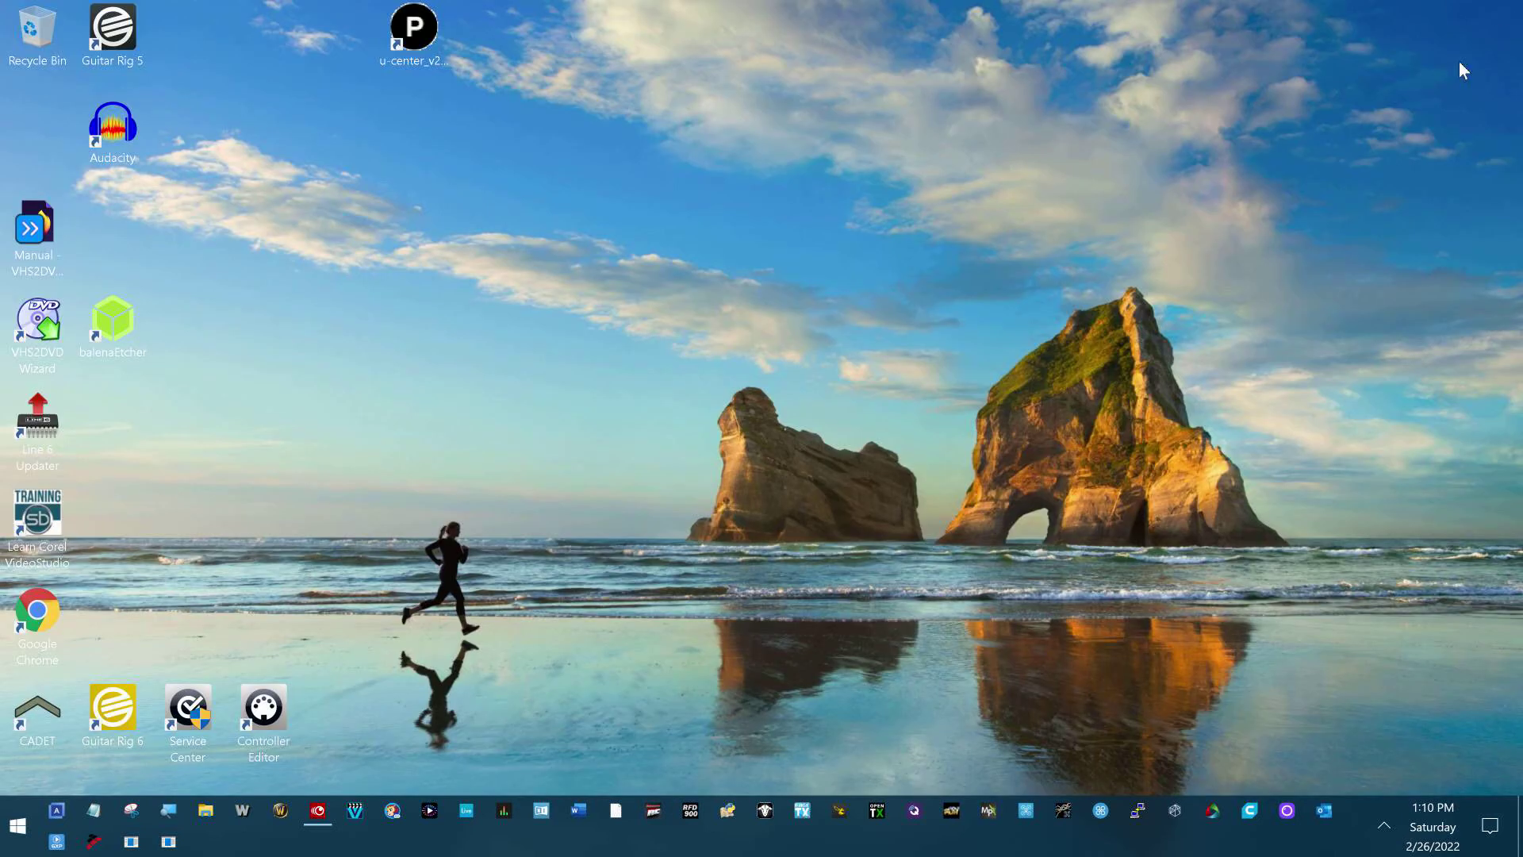
# Relaunch Mission Planner and browse the disconnected copter mode list, leaving Auto selected.
pyautogui.click(988, 812)
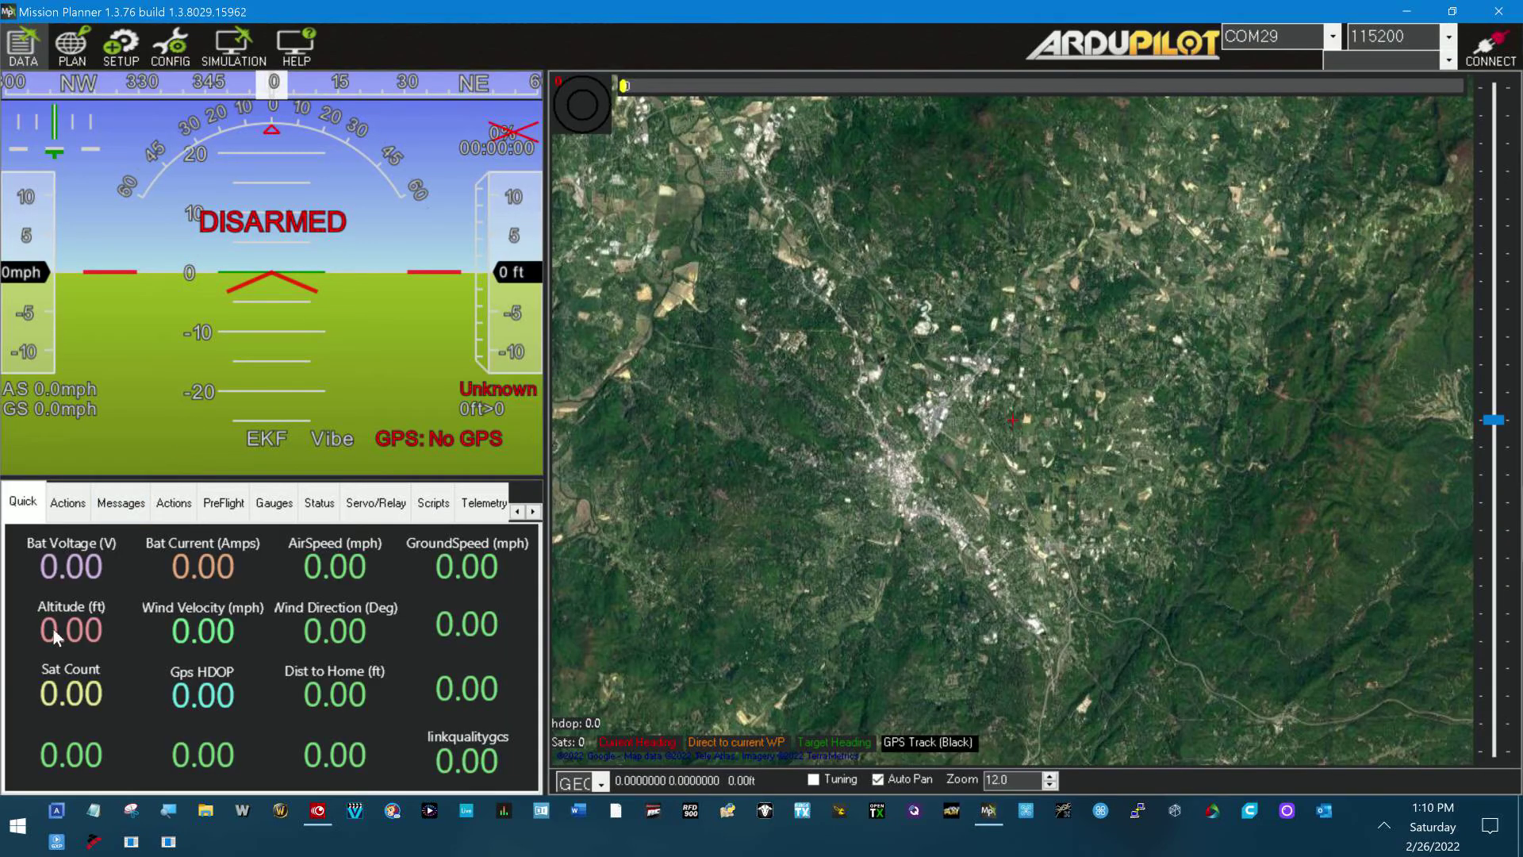
pyautogui.click(69, 503)
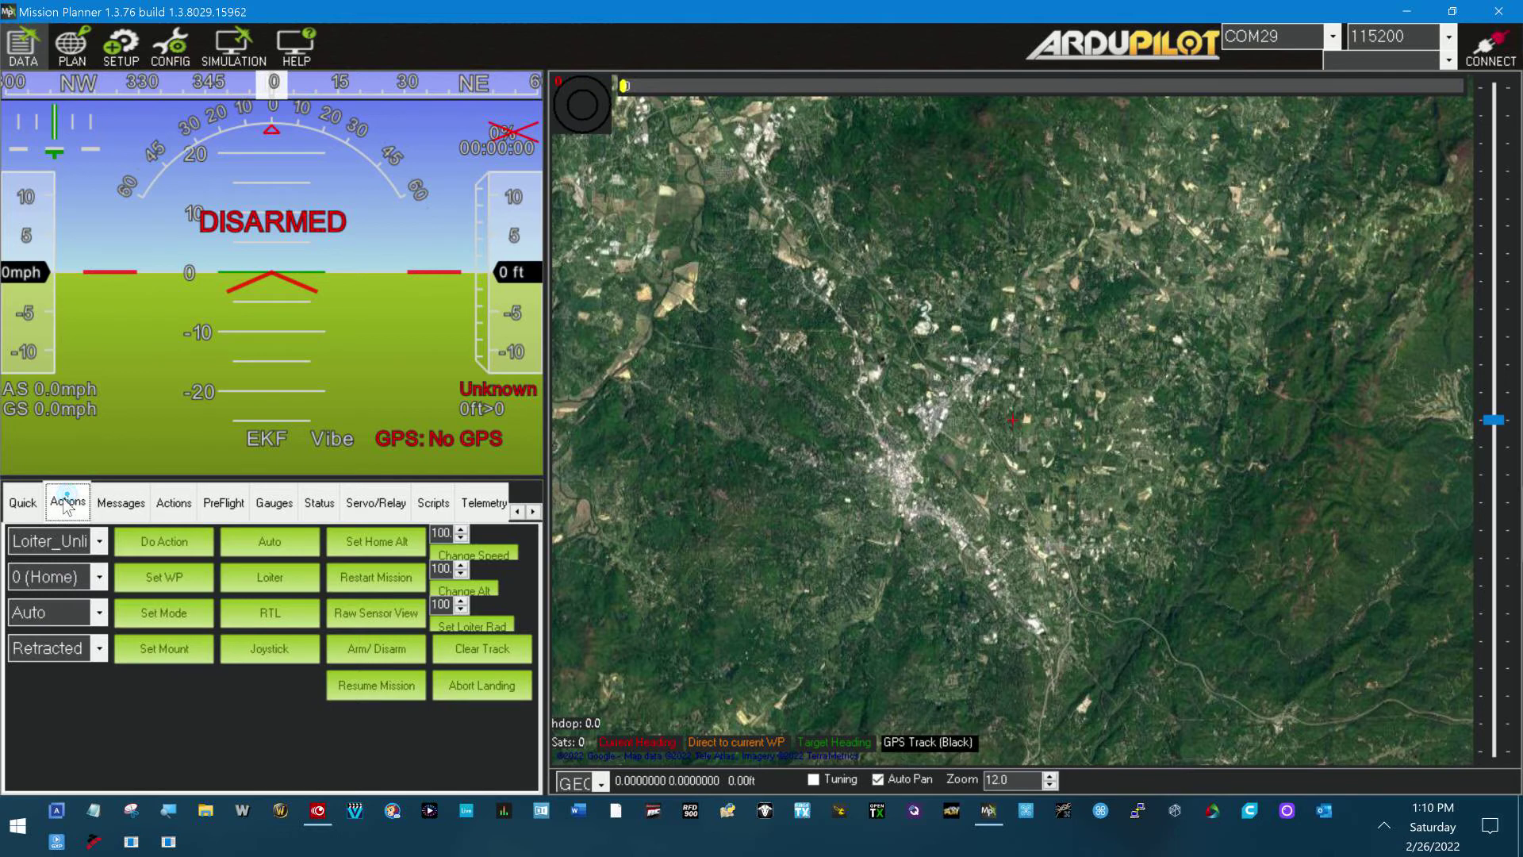
pyautogui.click(99, 612)
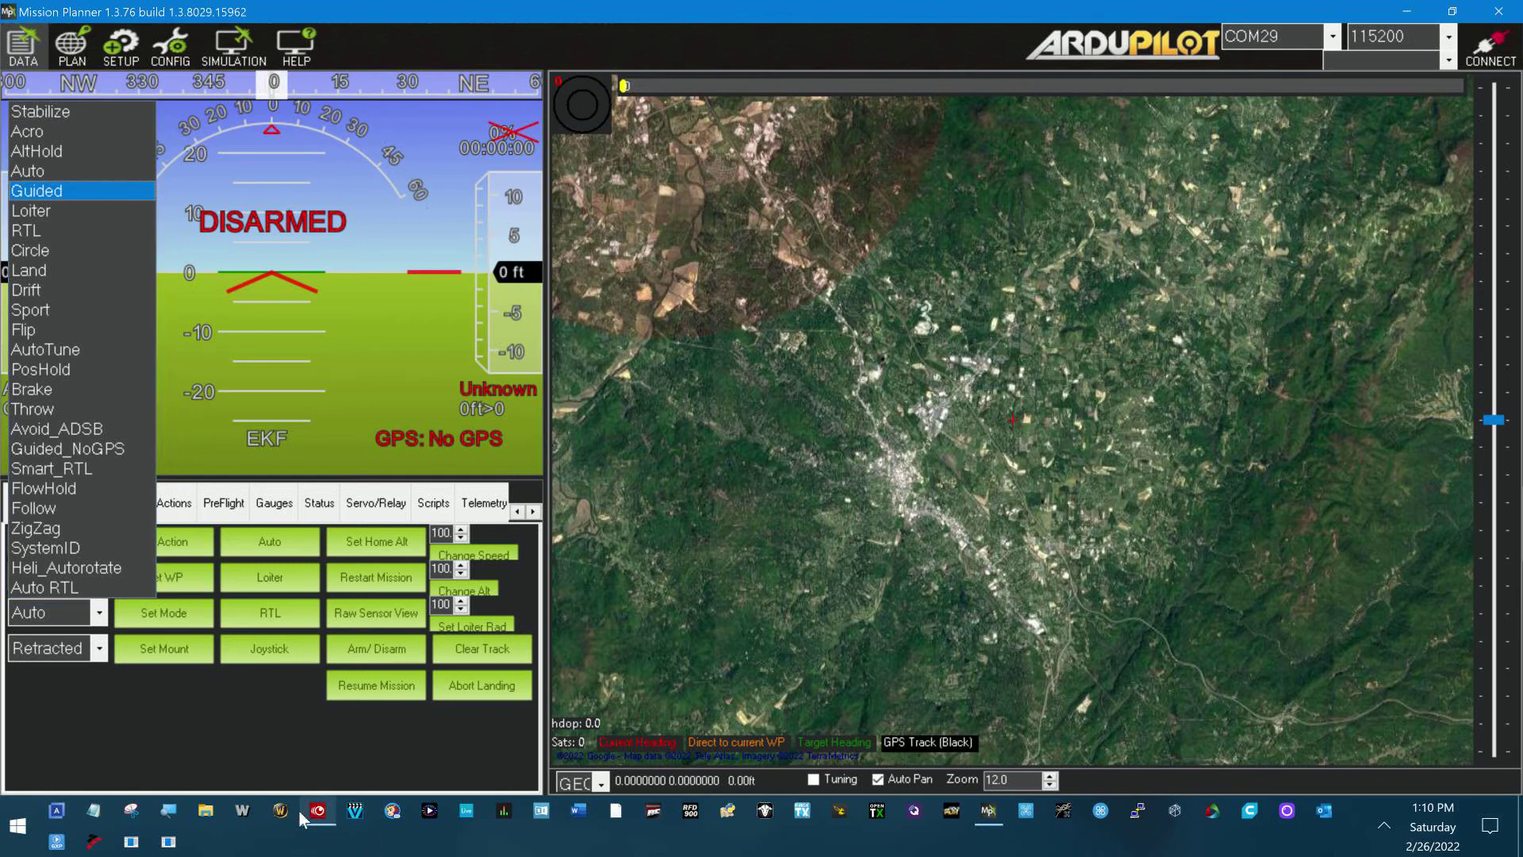
pyautogui.click(131, 811)
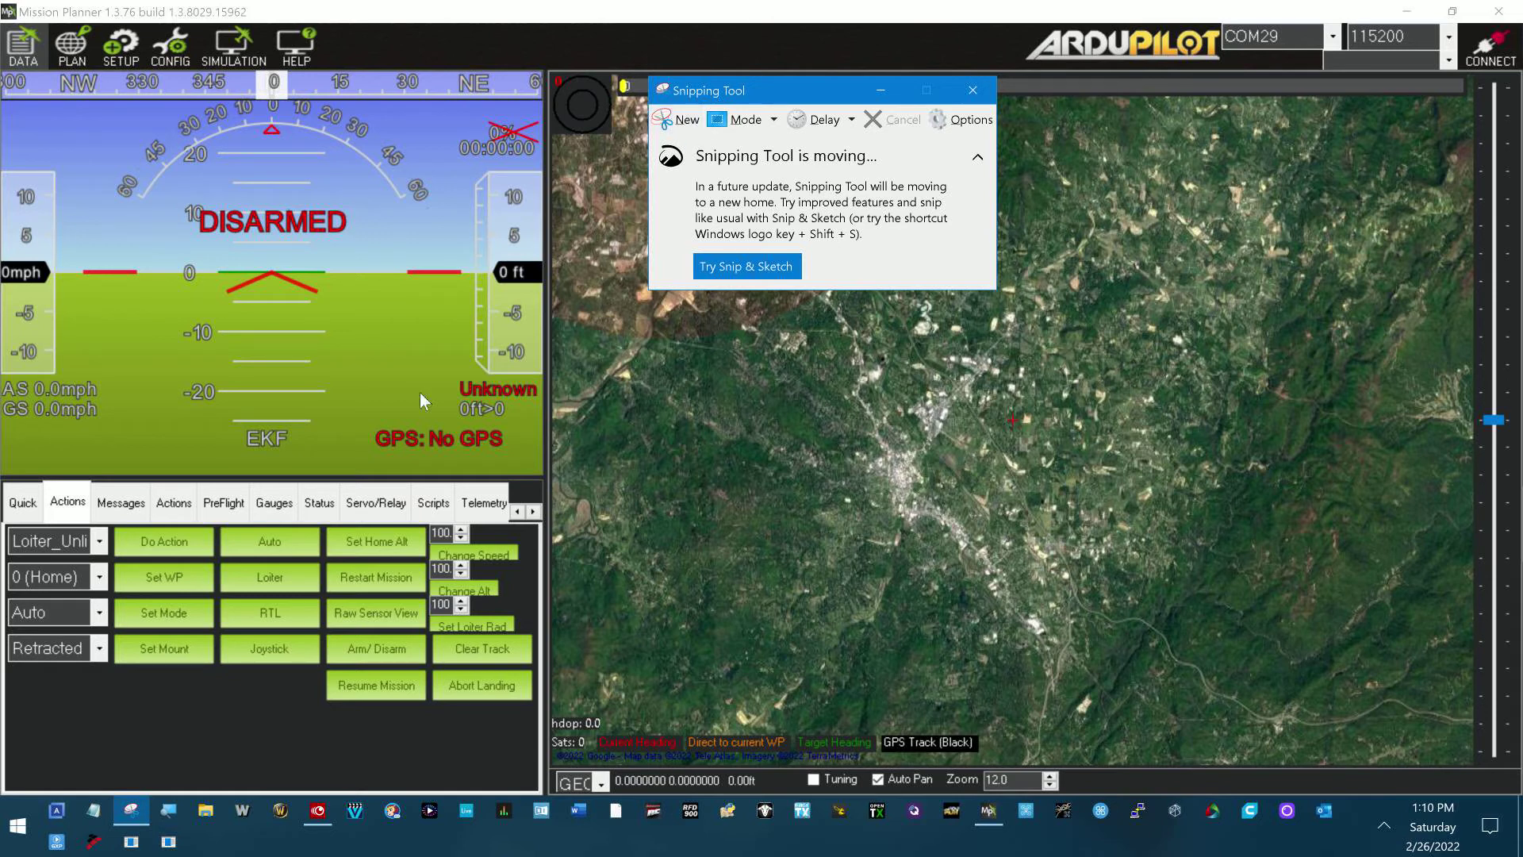
pyautogui.click(99, 614)
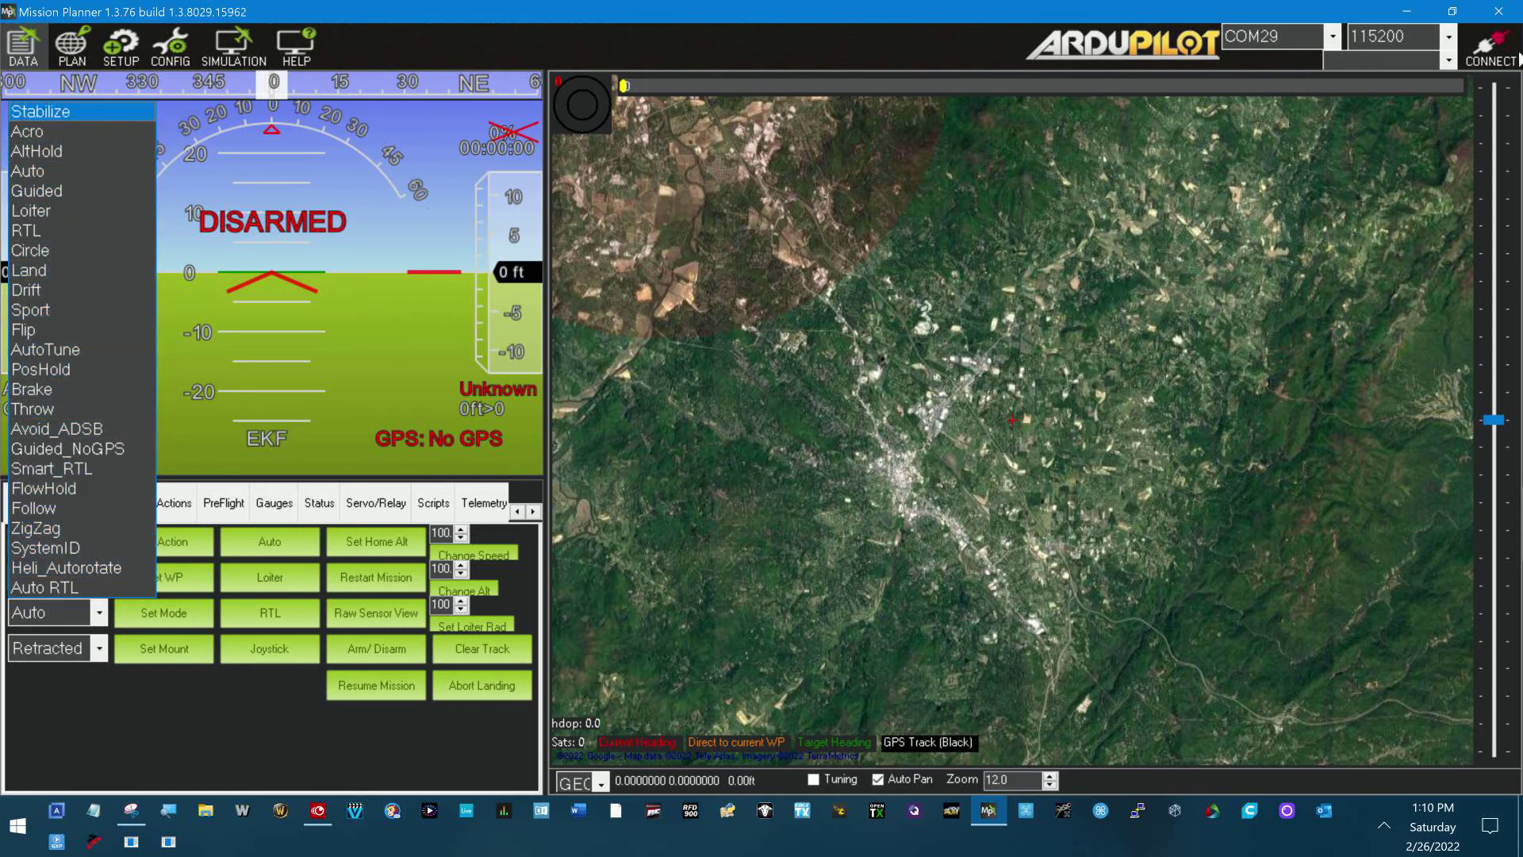
pyautogui.click(346, 523)
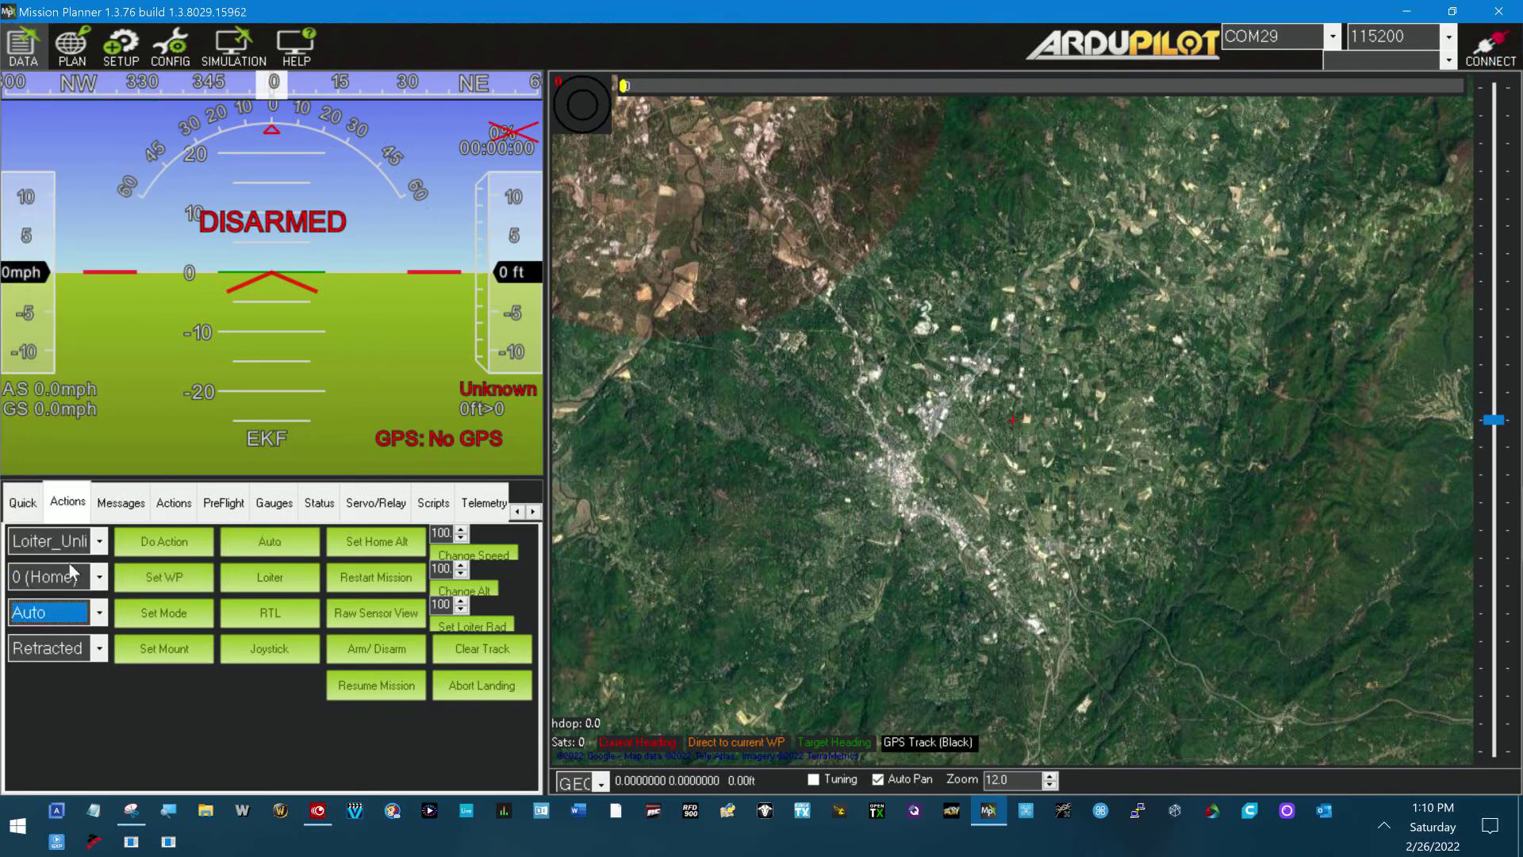
# Connect to the ArduPlane V4.1.7 vehicle, view its plane modes keeping Auto, then disconnect.
pyautogui.click(100, 614)
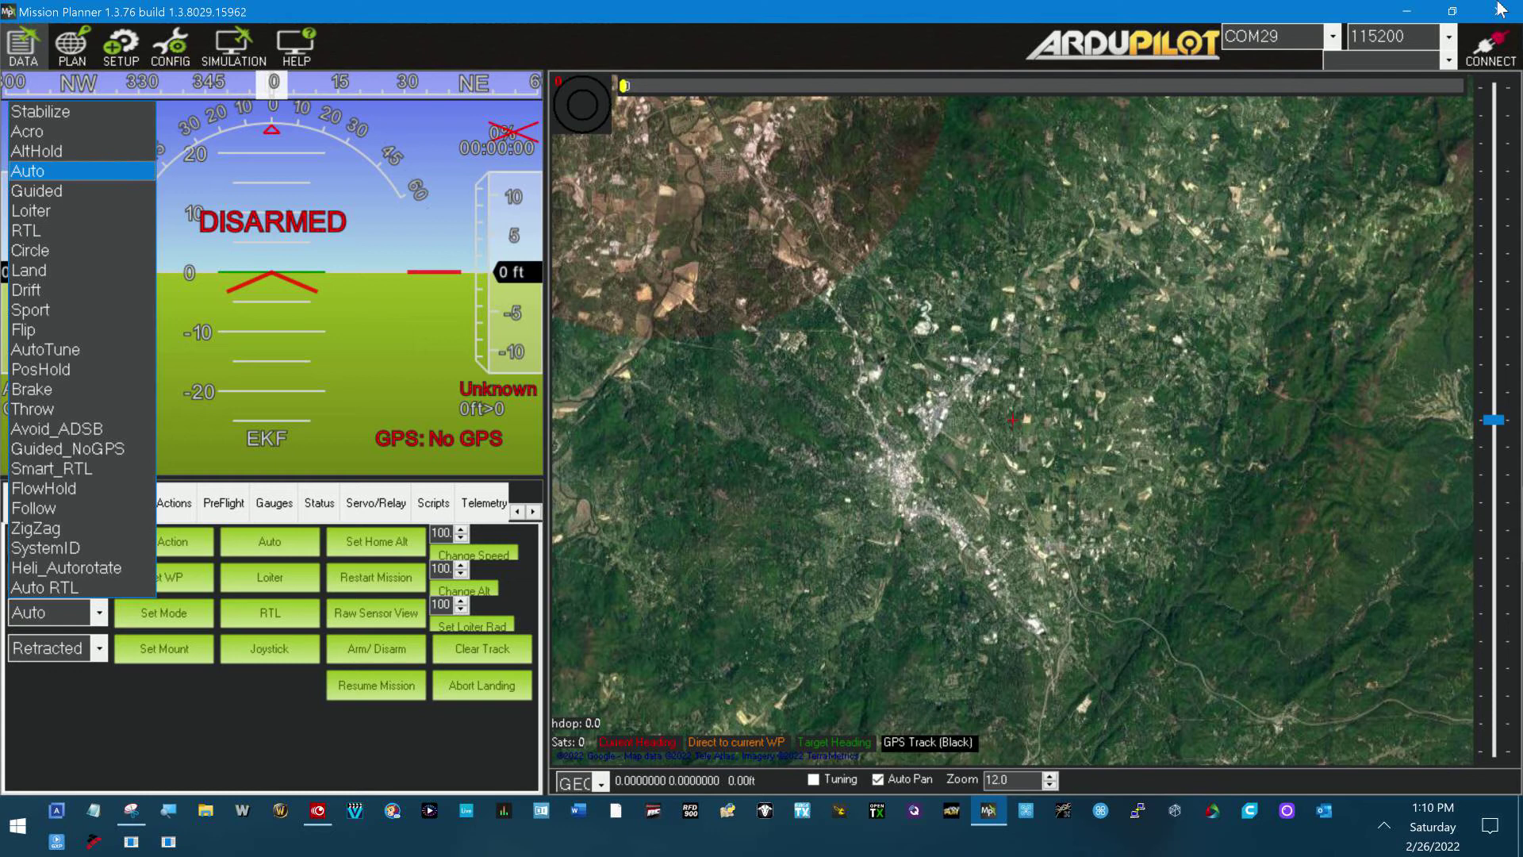
pyautogui.click(1488, 57)
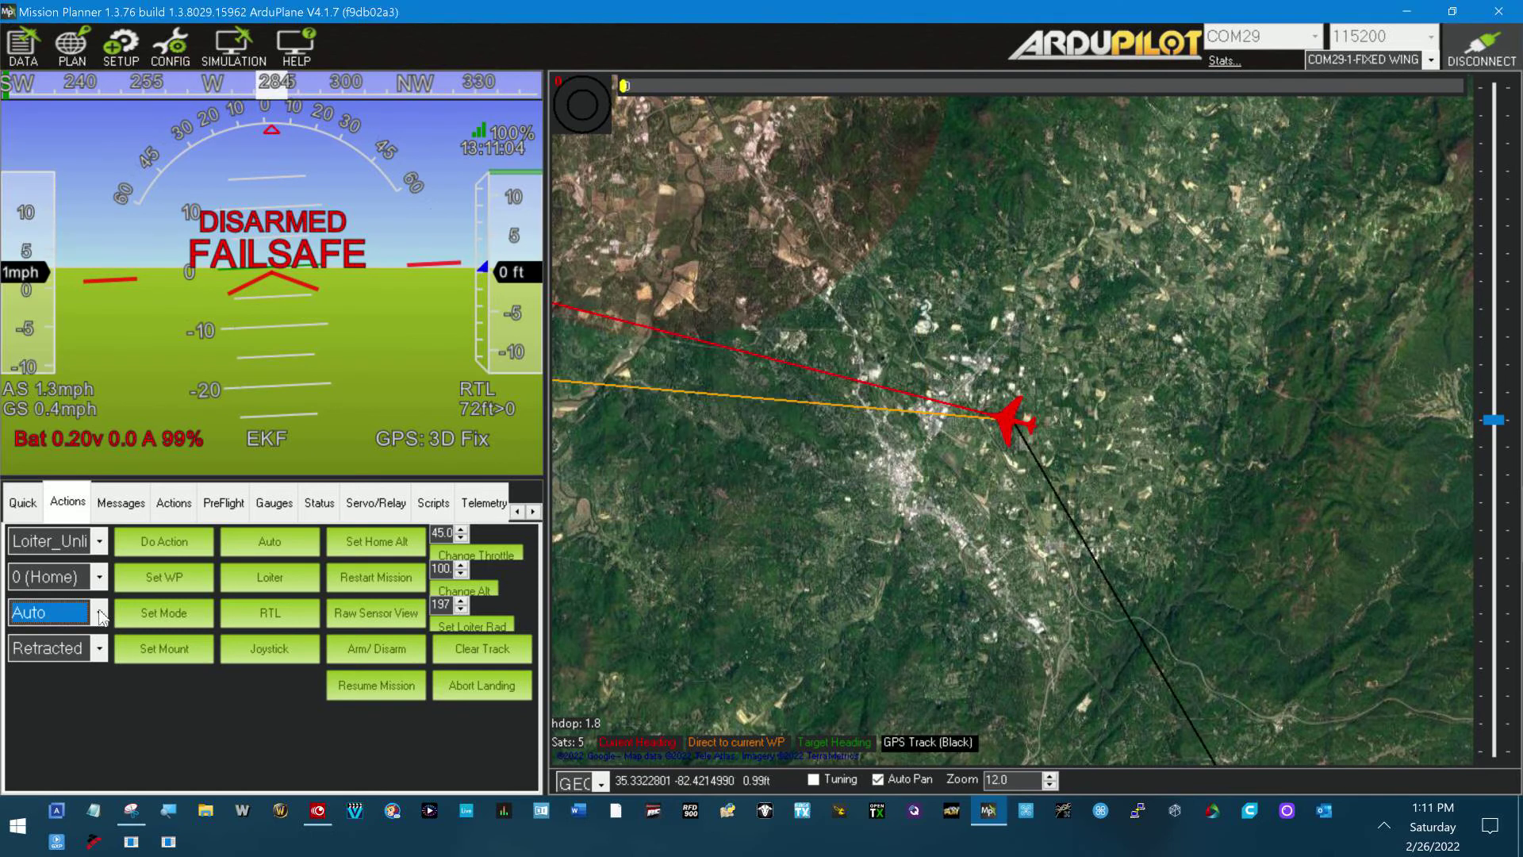
pyautogui.click(100, 615)
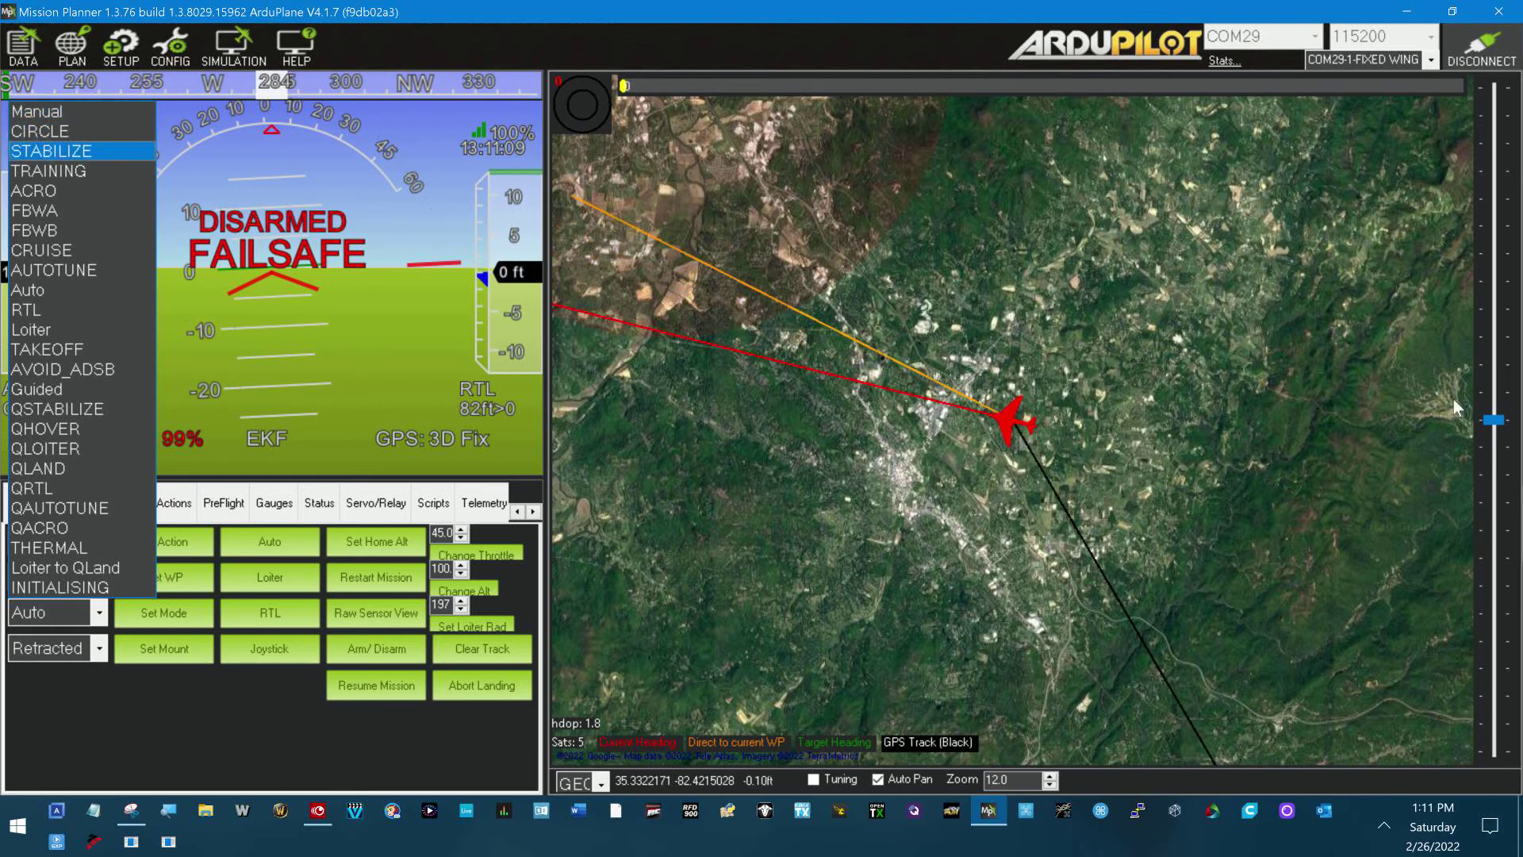
pyautogui.click(1283, 350)
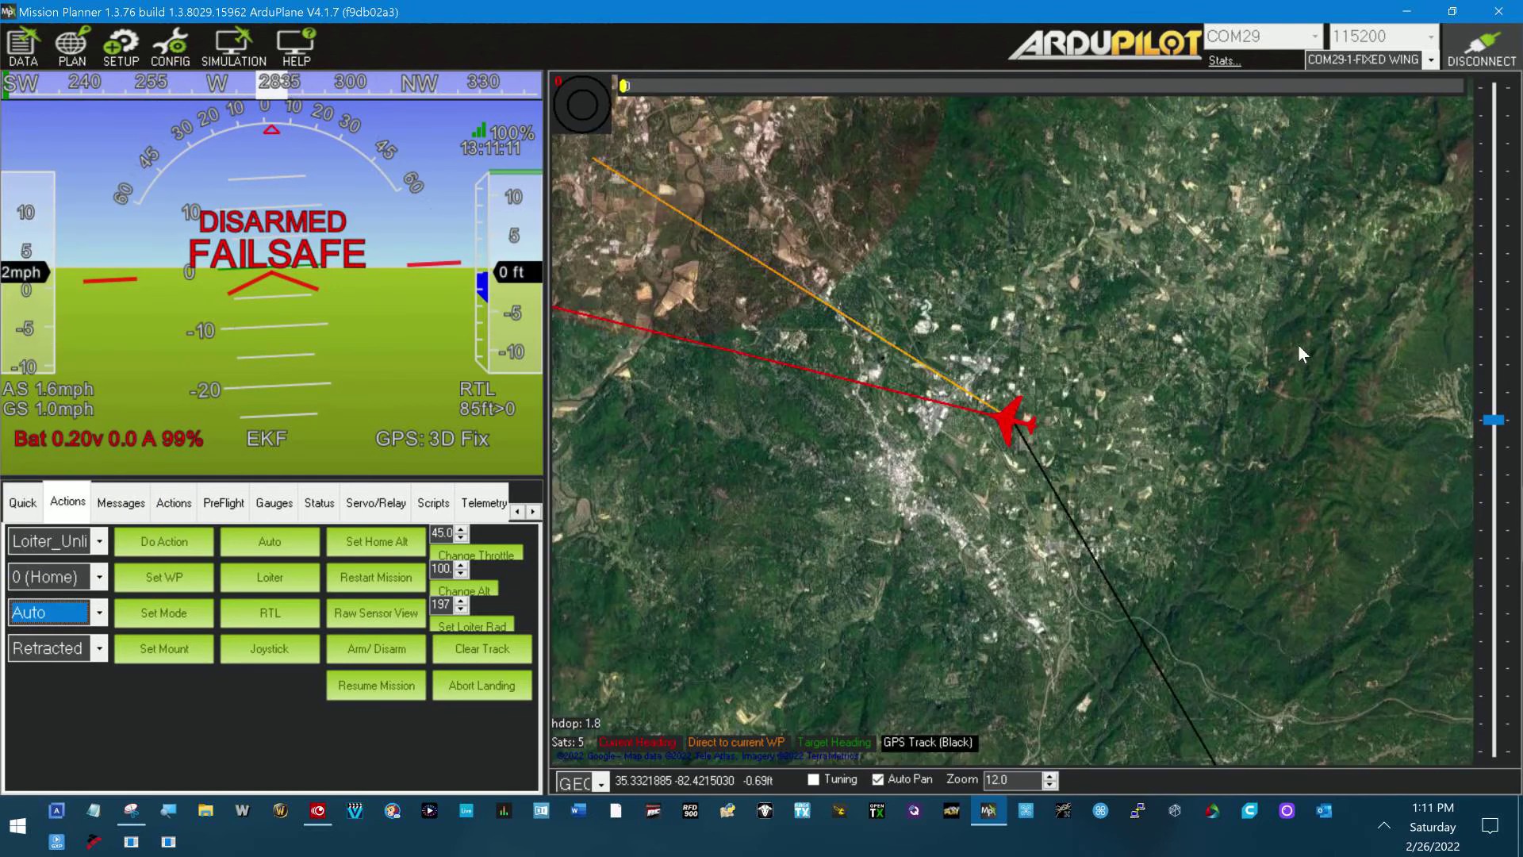
pyautogui.click(1471, 59)
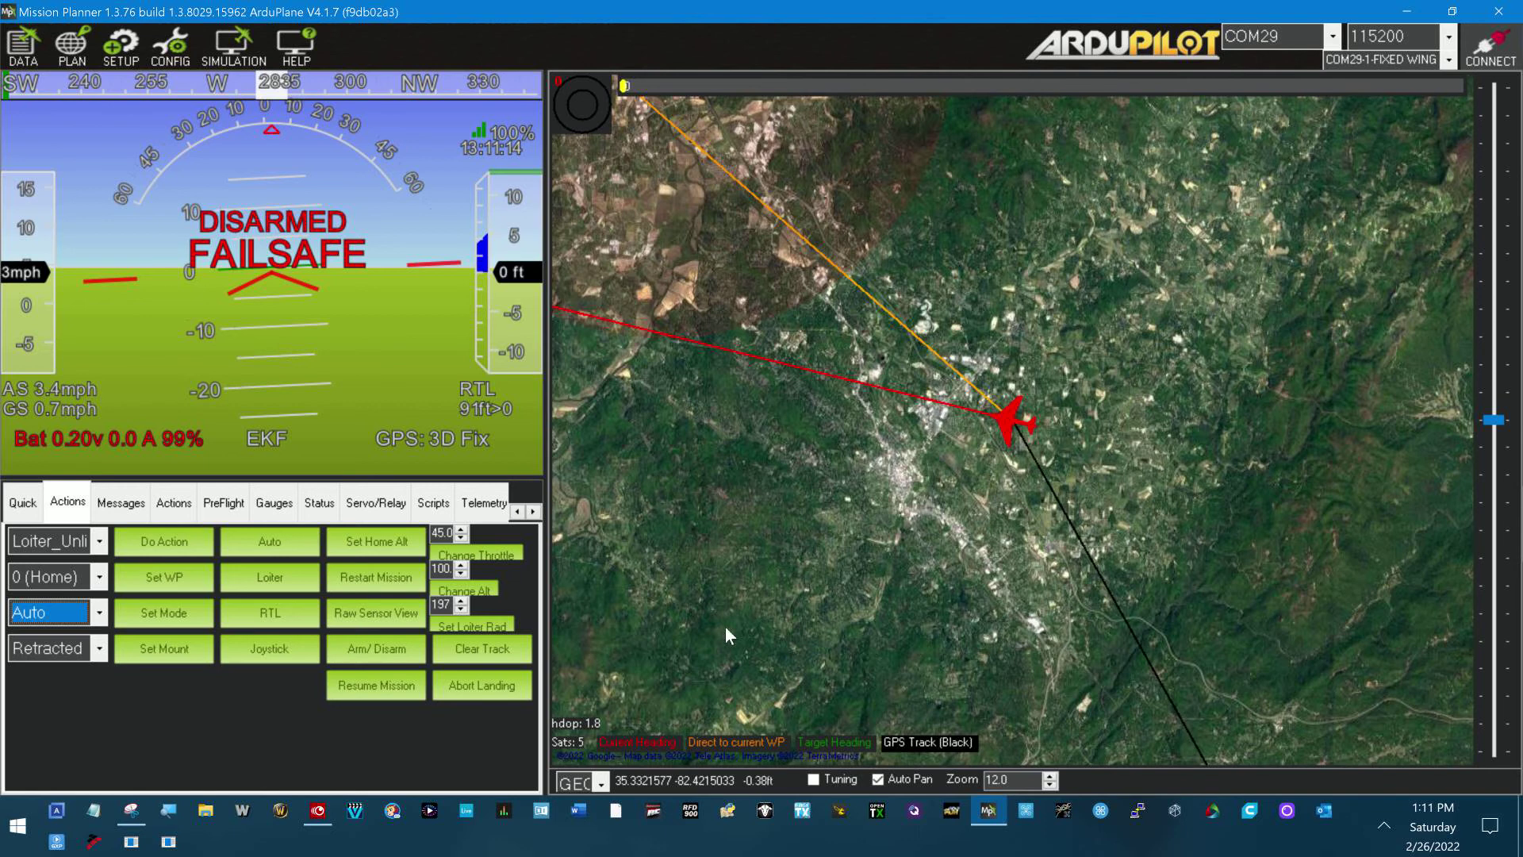
# Check for updates from the Help page, dismiss 'No update available.', and close Mission Planner.
pyautogui.click(297, 47)
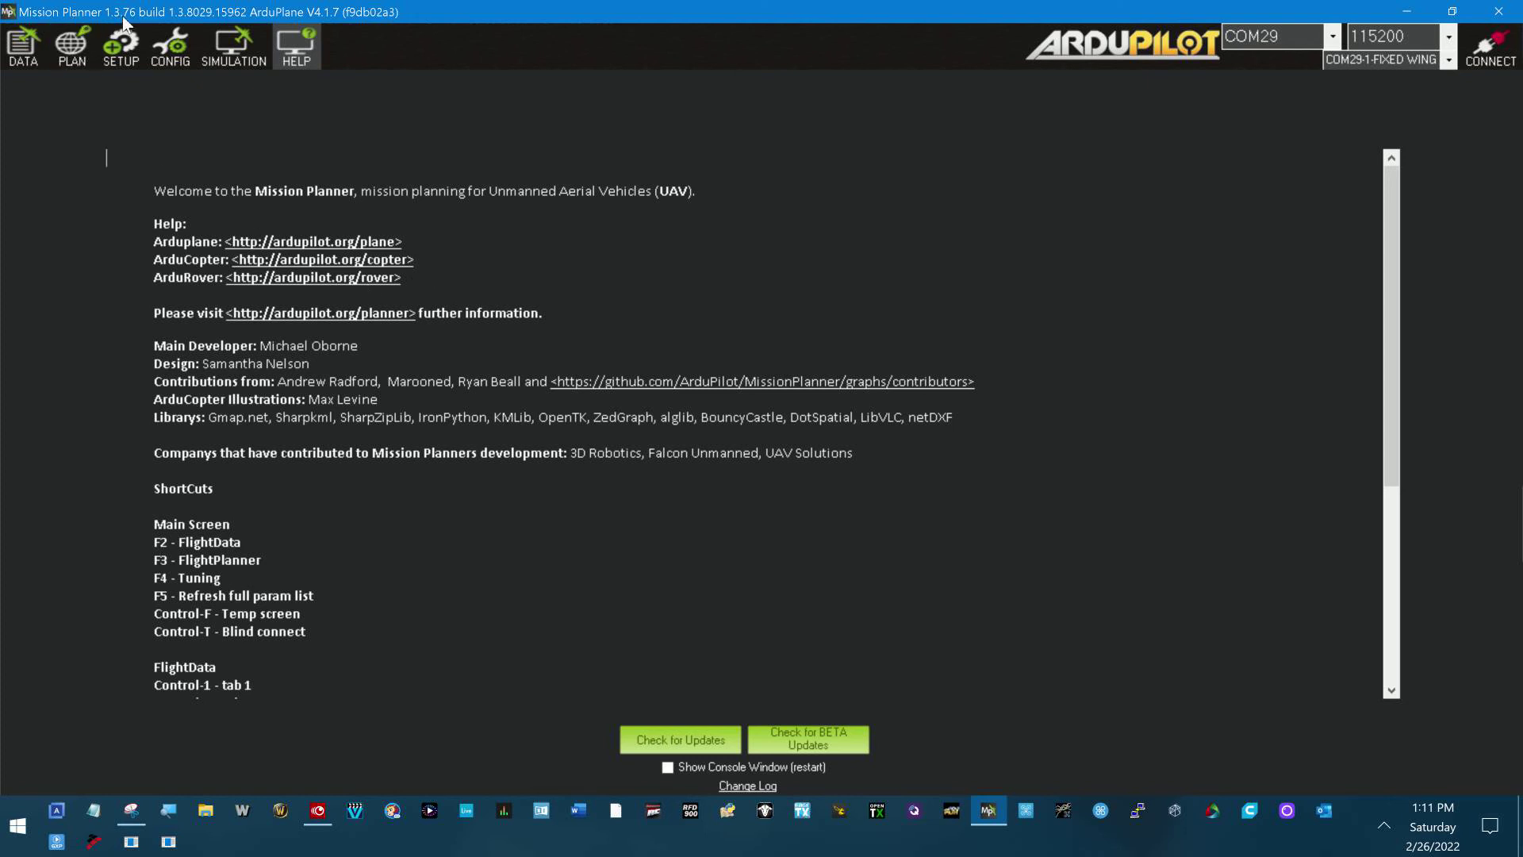
pyautogui.click(652, 744)
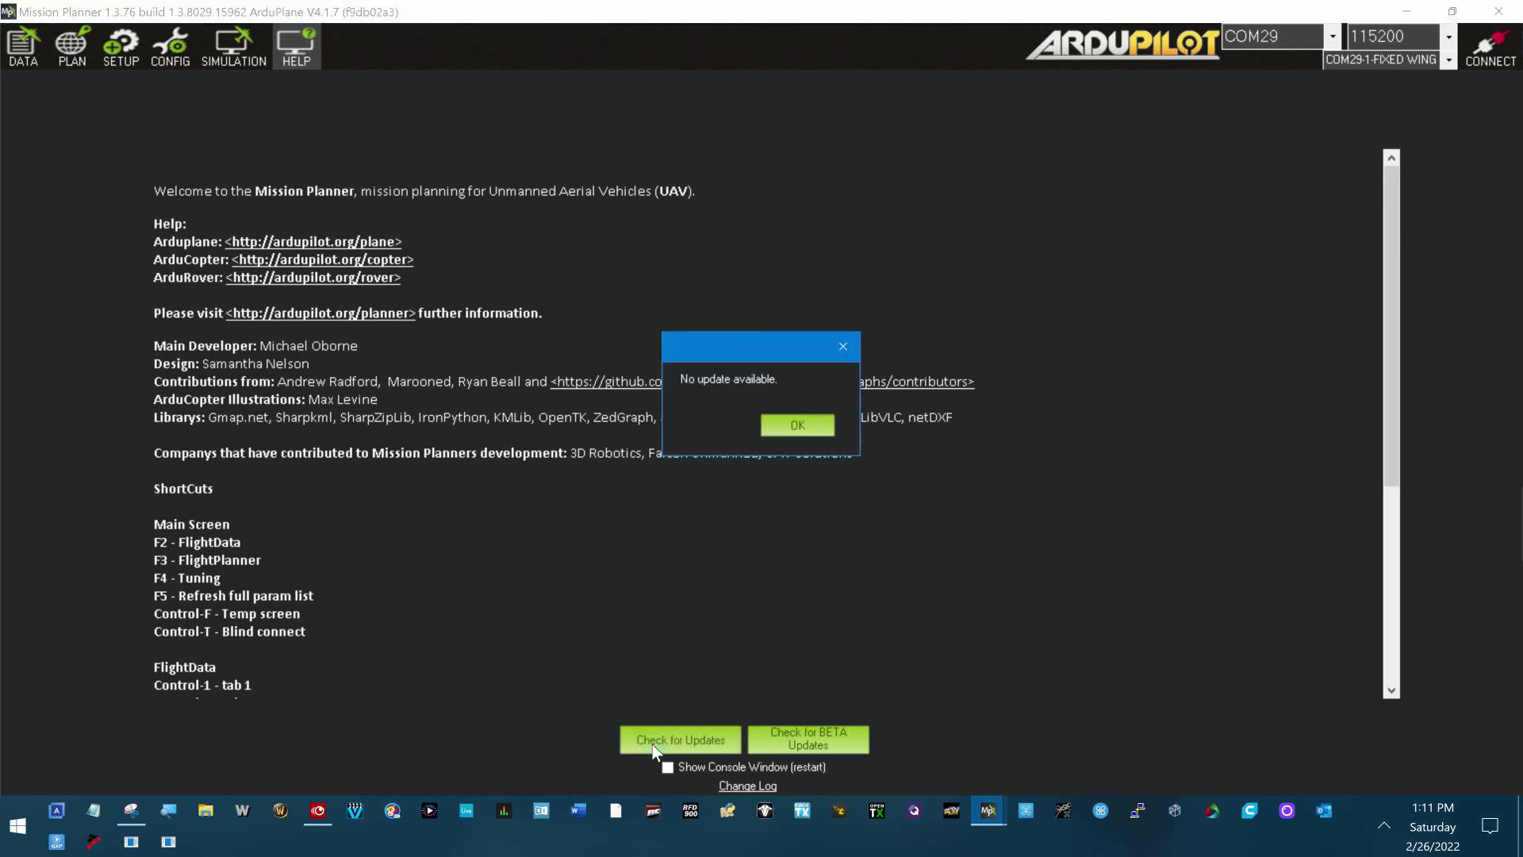
pyautogui.click(796, 428)
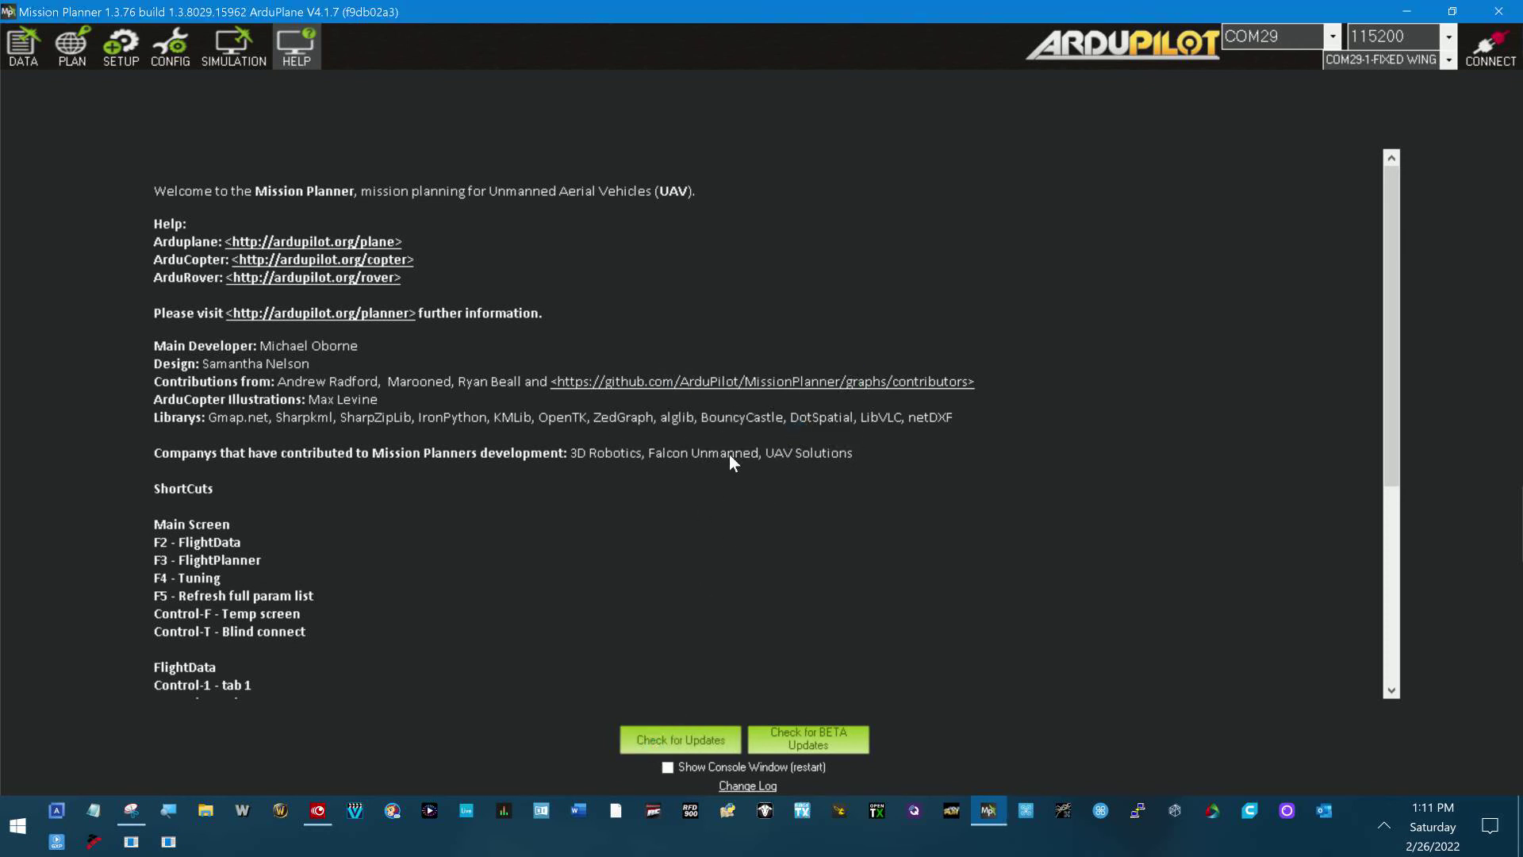
pyautogui.click(1499, 12)
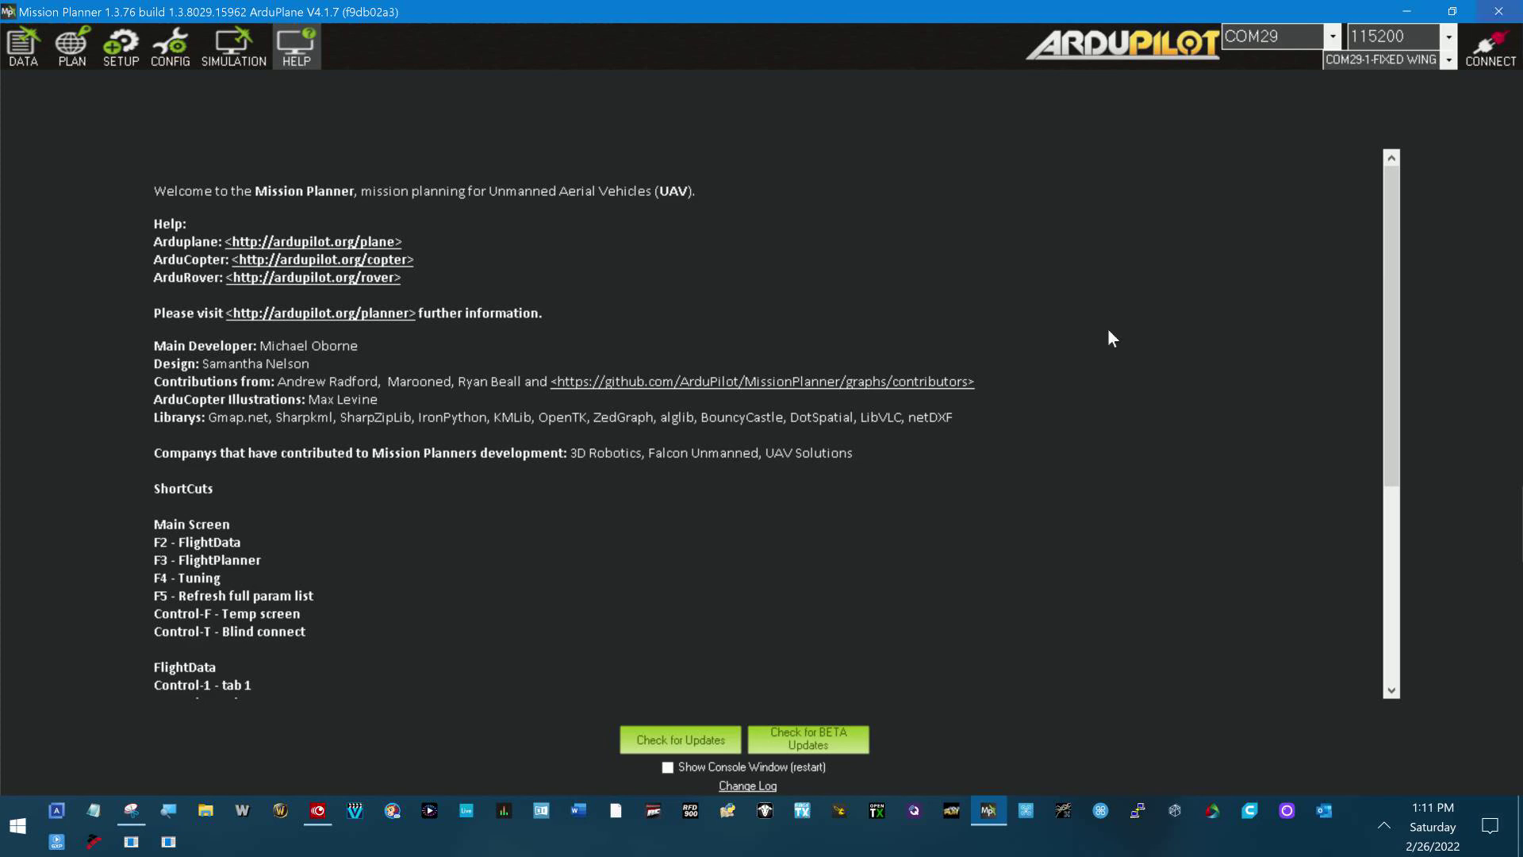